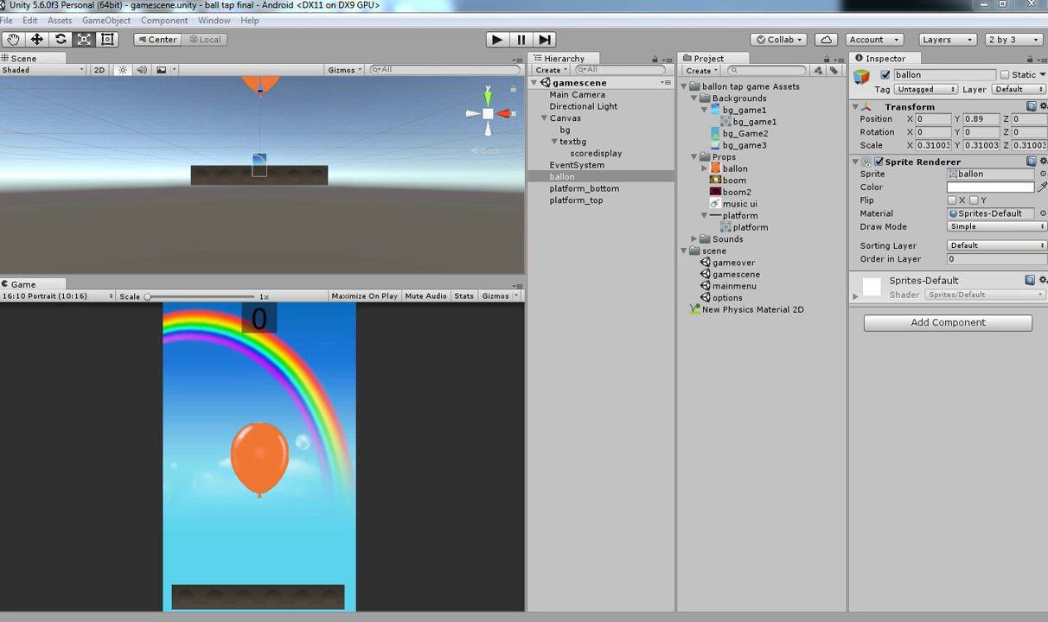
Examine the ballon, the two platforms and the textbg panel's image colour in the game scene.
scroll(262, 173, "down", 3)
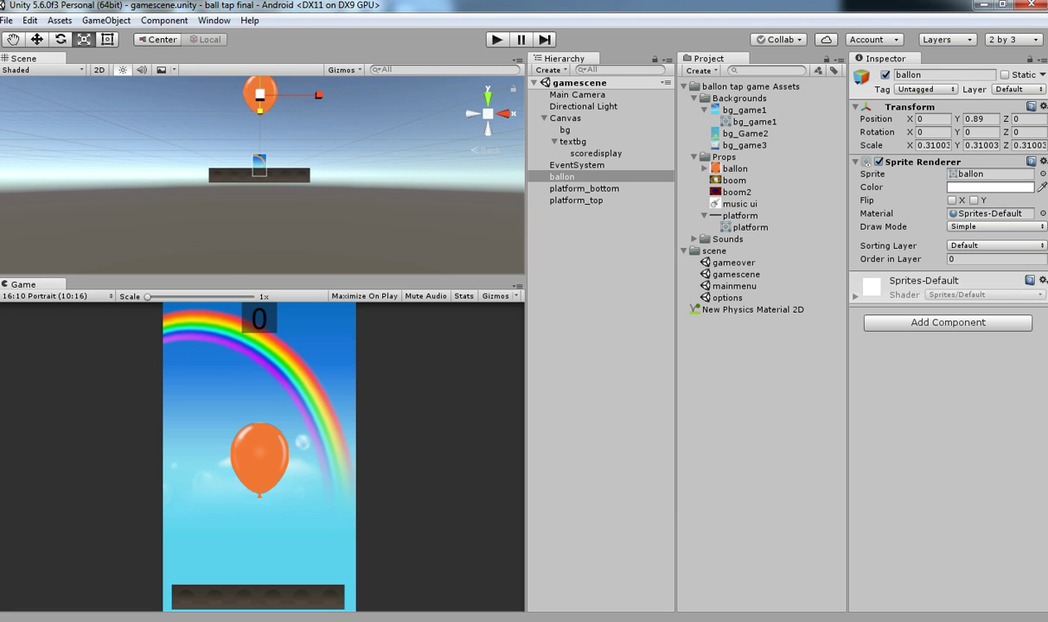
double_click(562, 177)
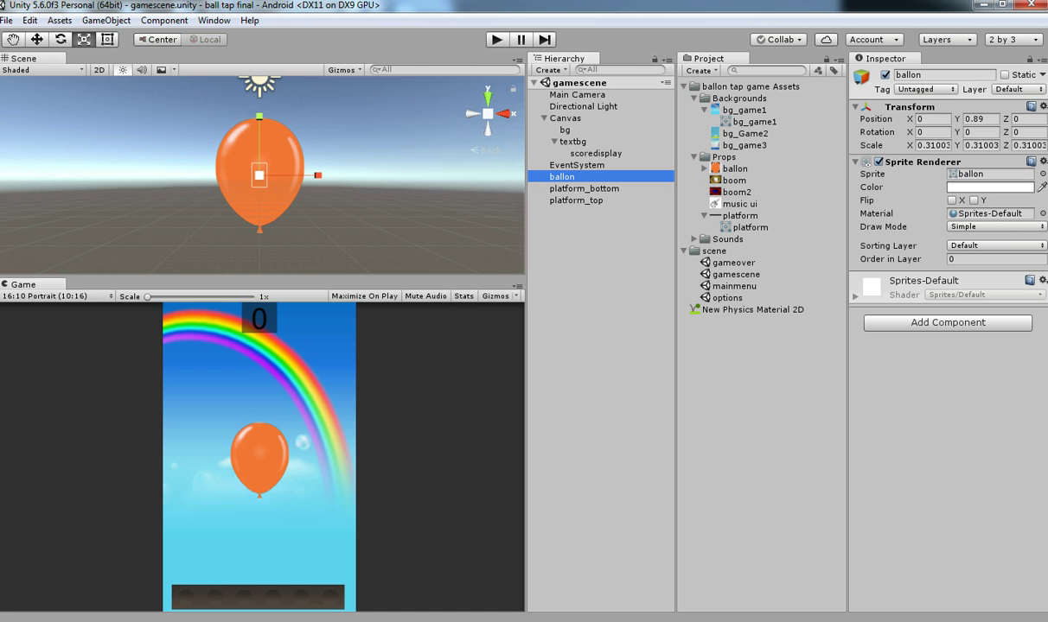
double_click(583, 188)
double_click(576, 201)
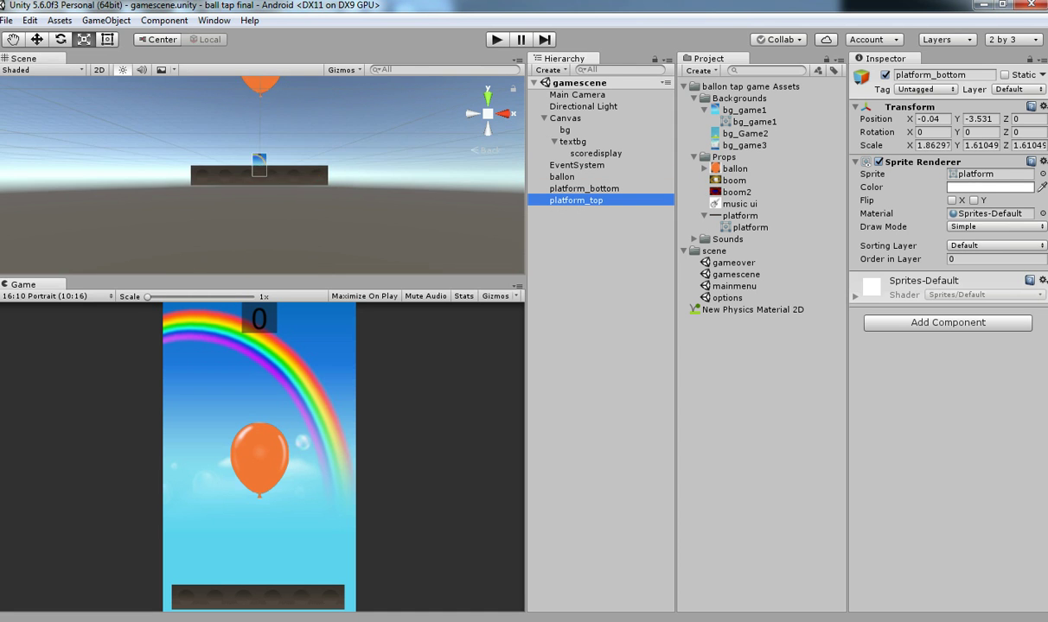
left_click(594, 154)
double_click(572, 141)
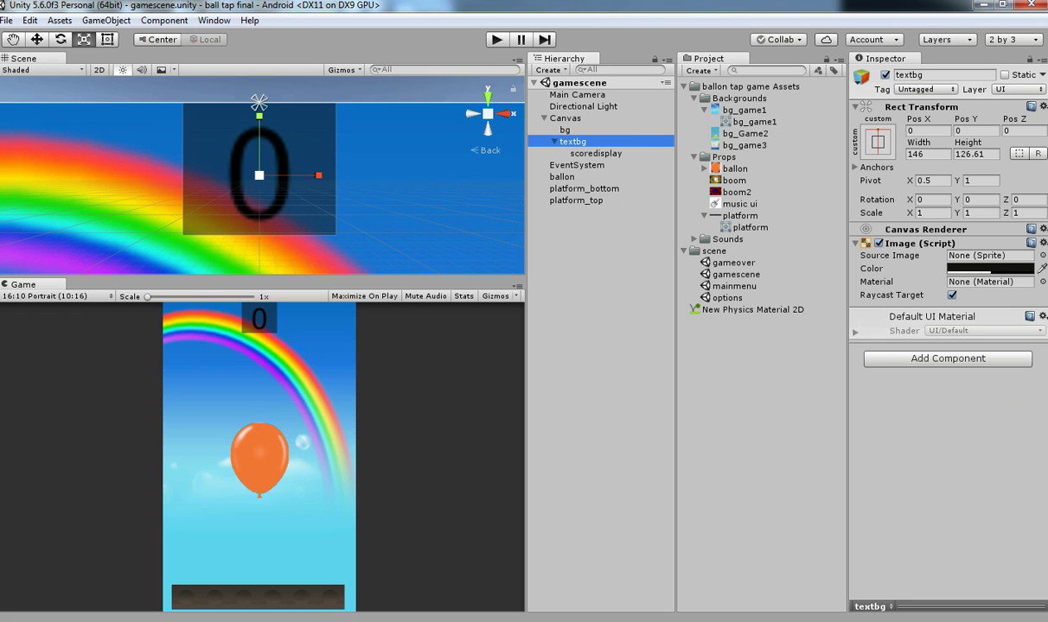
left_click(990, 269)
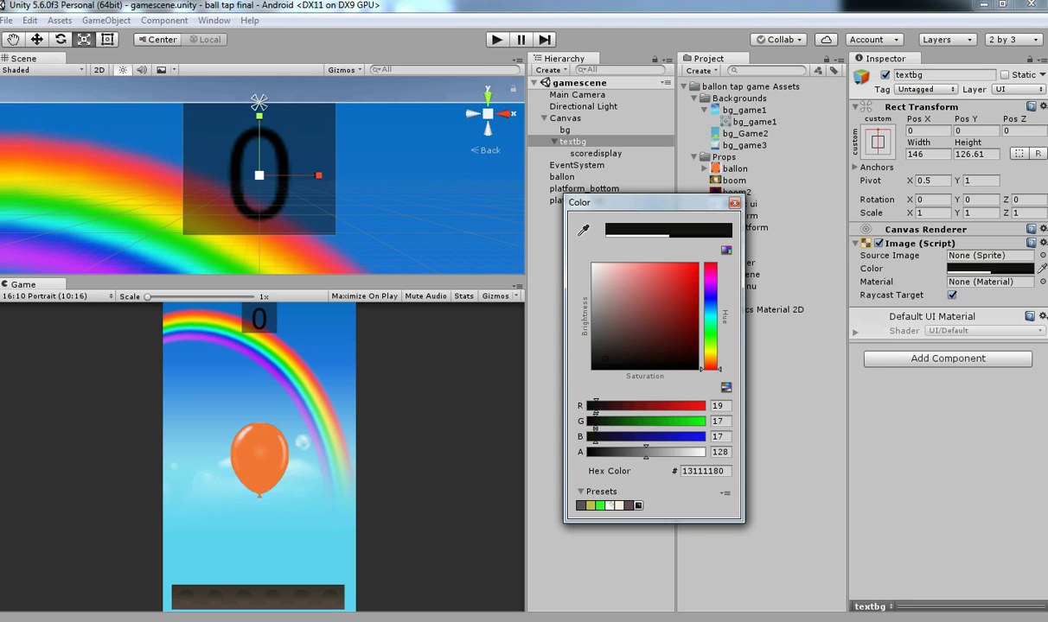
left_click(734, 202)
Change the scoredisplay text colour to white and save the scene.
left_click(596, 153)
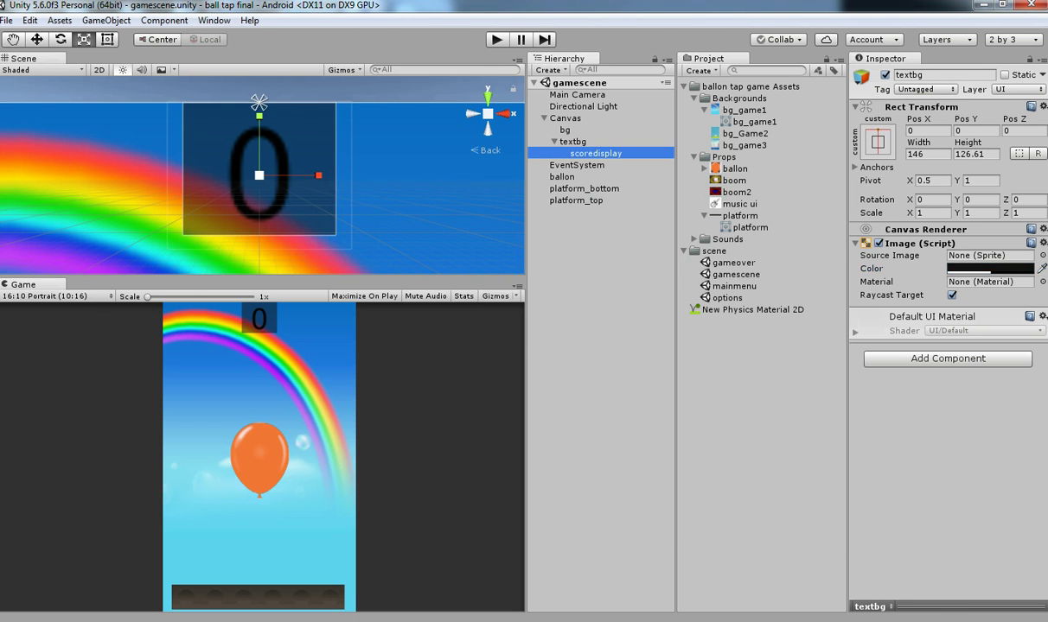
left_click(990, 484)
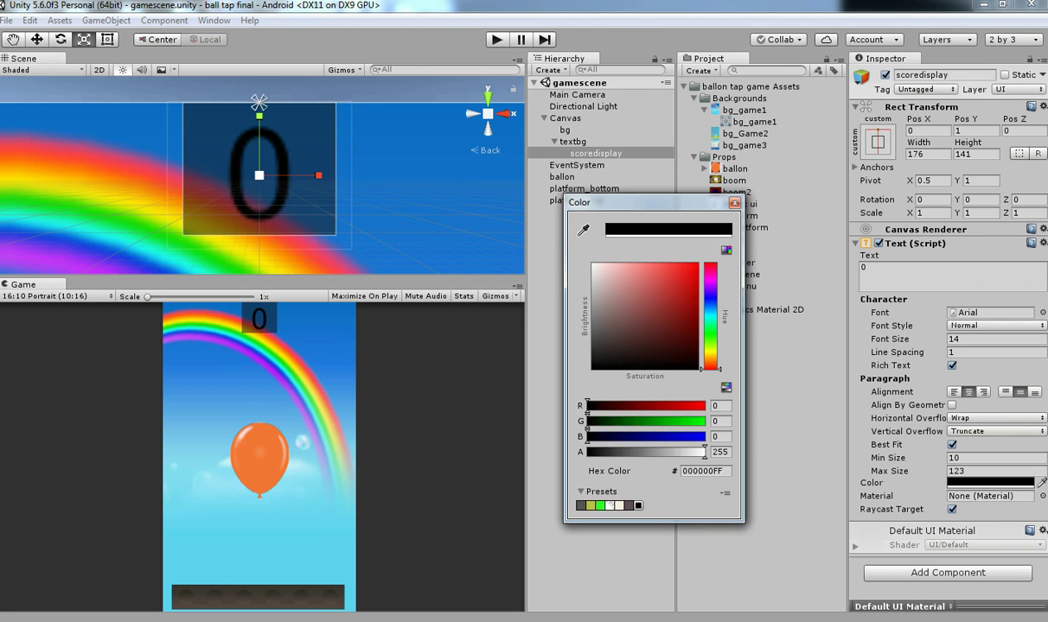
left_click_drag(600, 274, 593, 264)
left_click(734, 203)
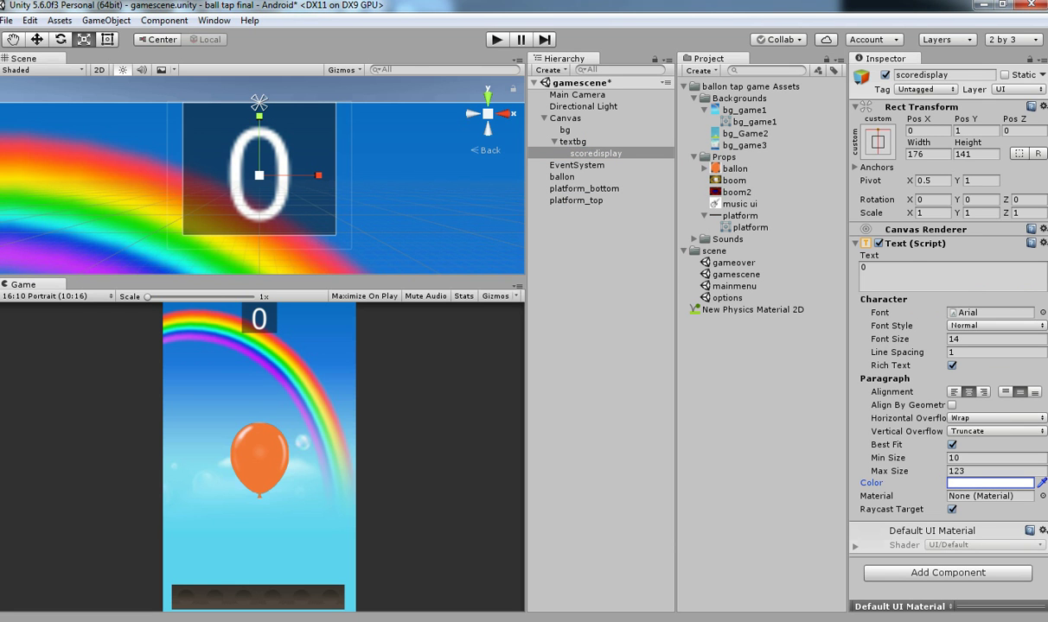
key("ctrl+s")
left_click(573, 142)
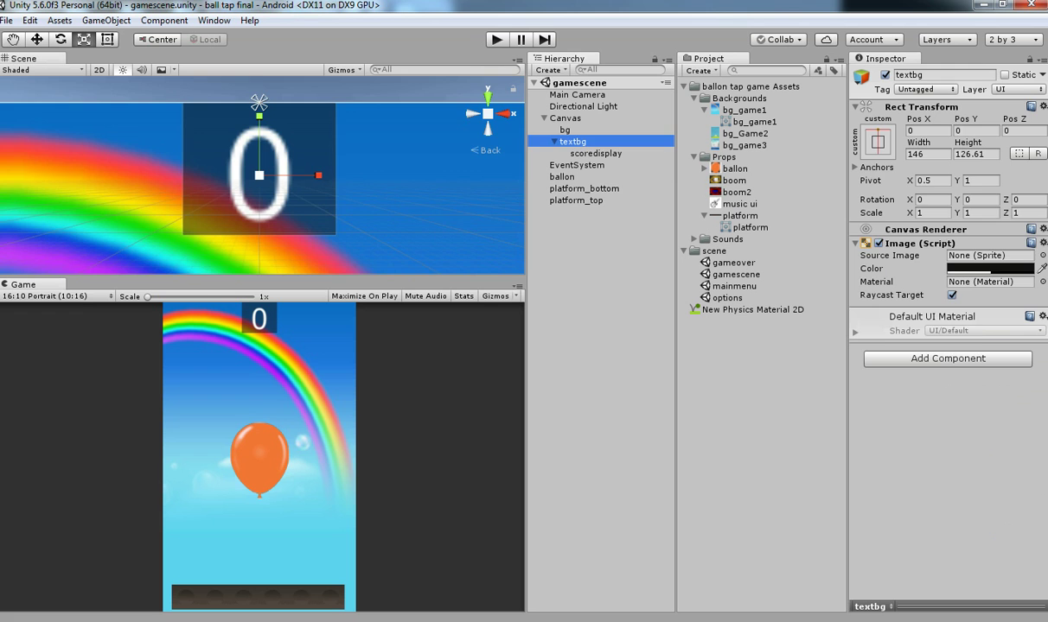
double_click(562, 177)
double_click(584, 188)
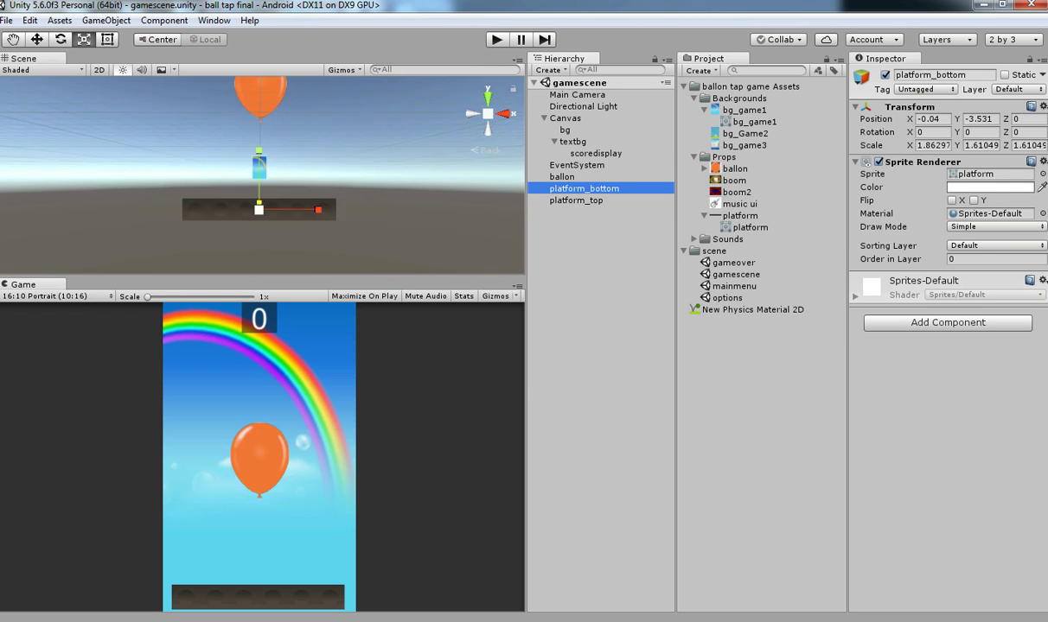
double_click(577, 201)
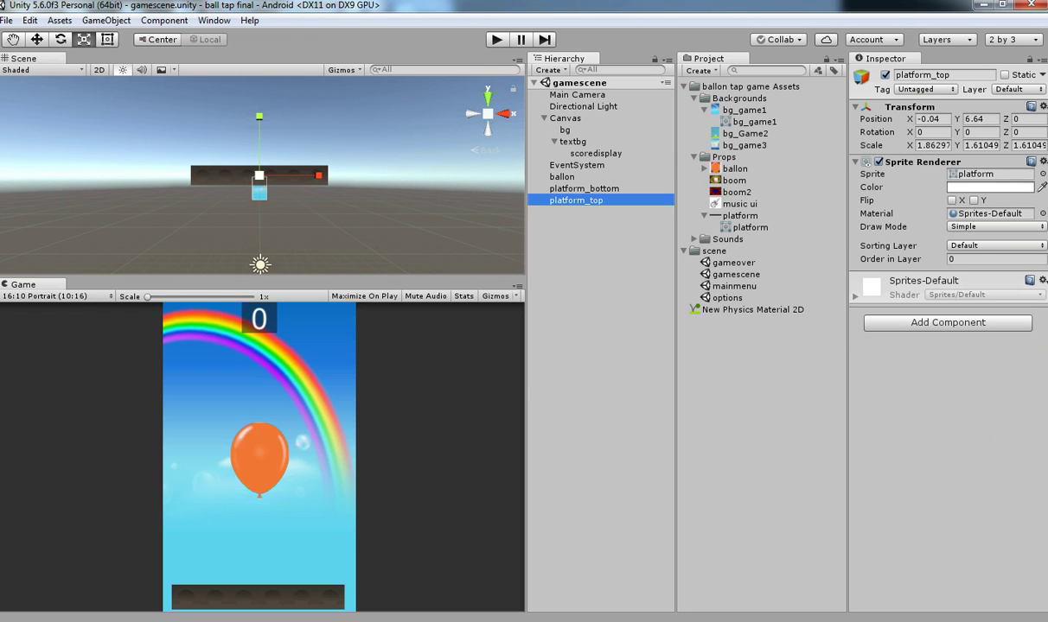
Delete the New Physics Material 2D asset from the project.
left_click(752, 310)
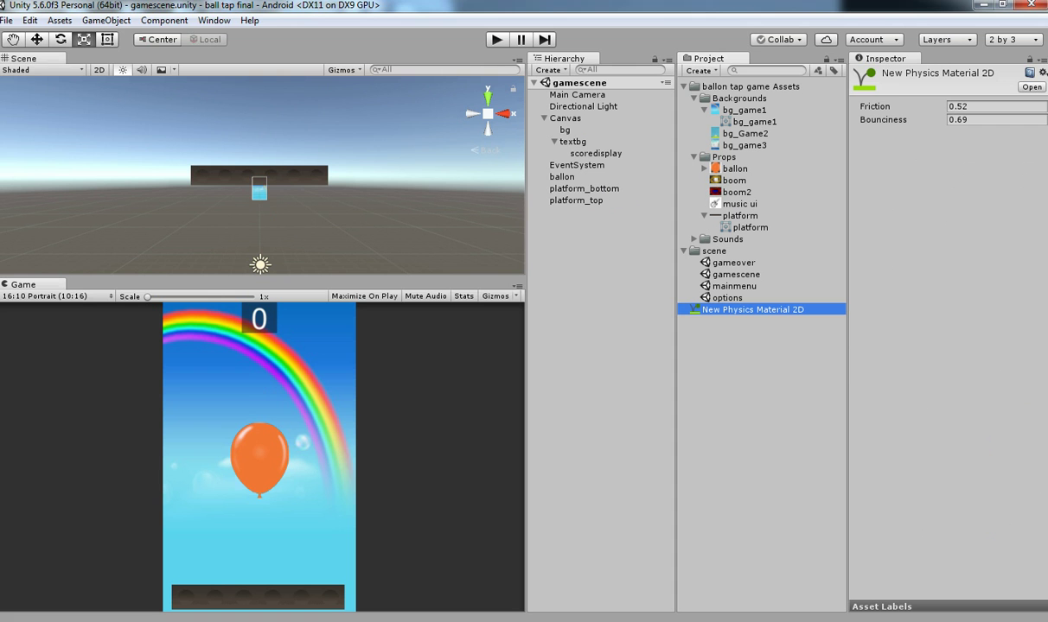
key("Delete")
key("Return")
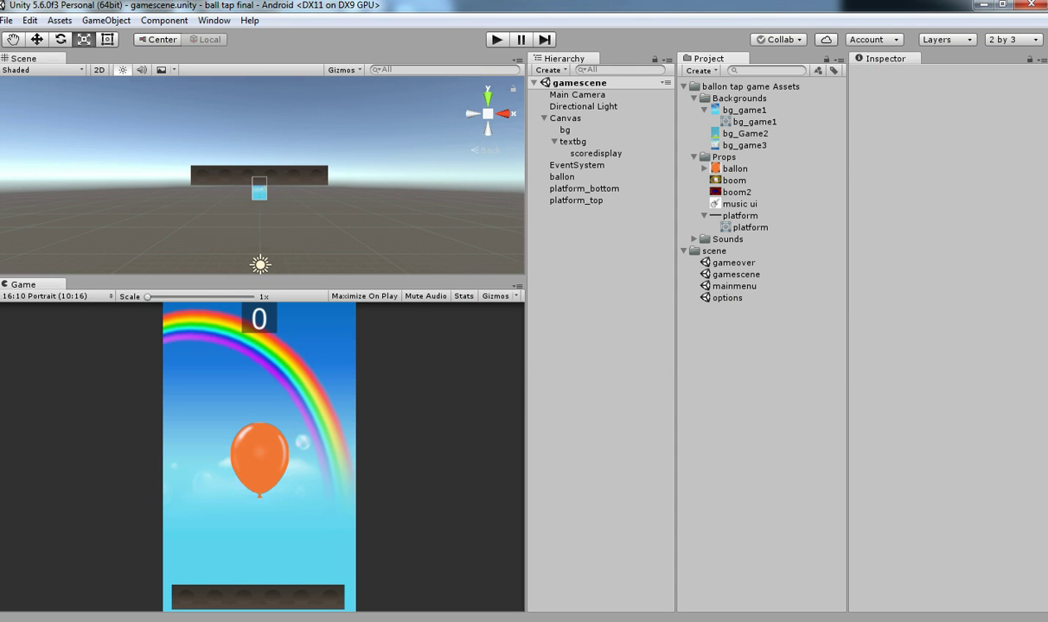
Review the scoredisplay, bg and ballon objects one after another in the scene, ending with the ballon selected.
double_click(577, 165)
double_click(595, 153)
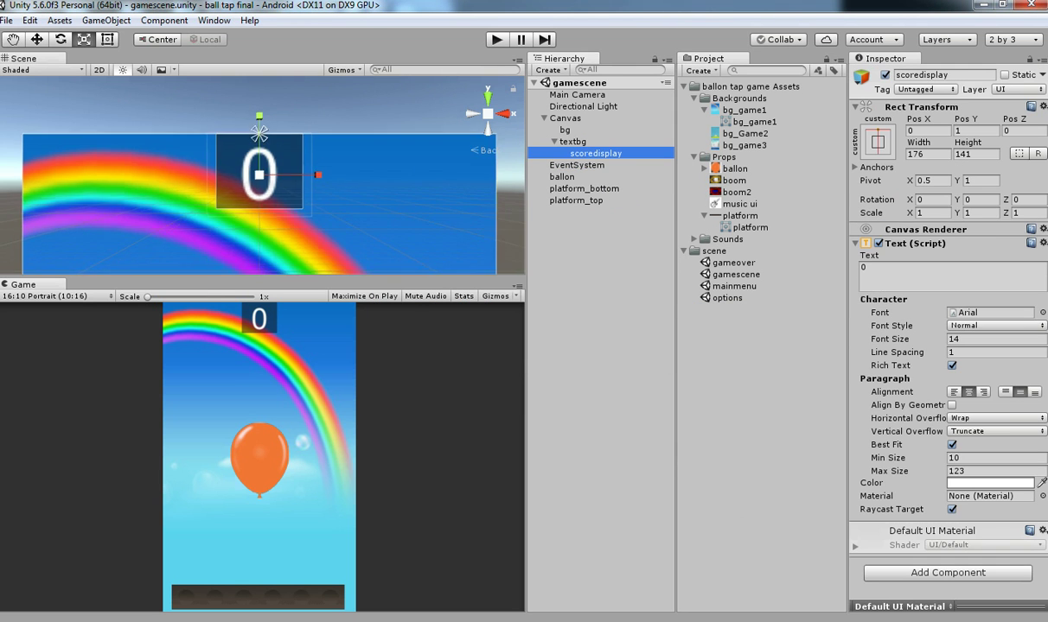
key("Up")
key("Up")
key("f")
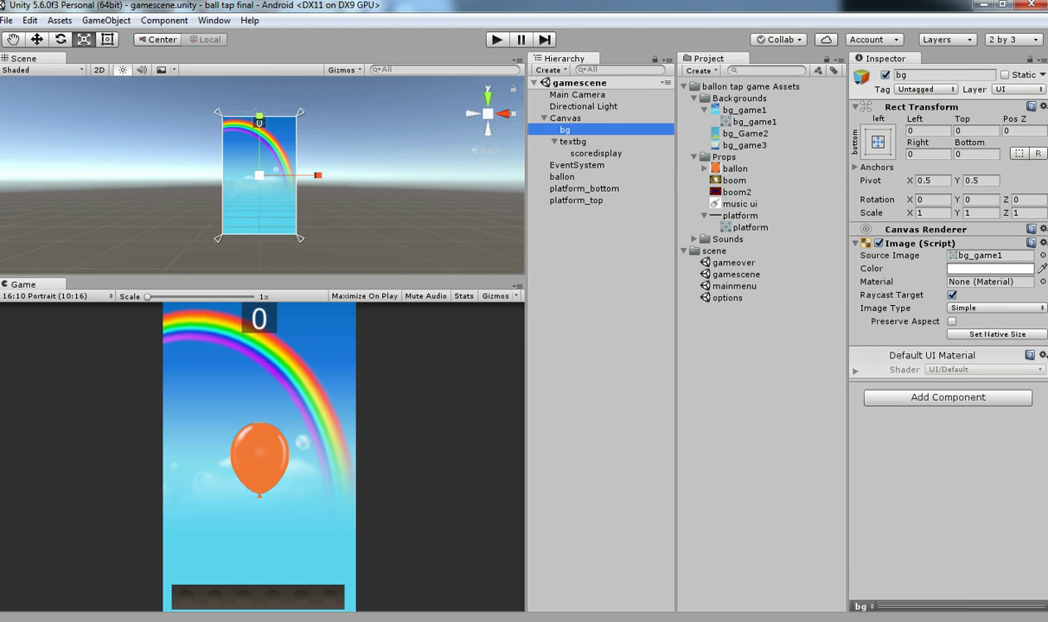
key("Down")
key("Down")
key("Down")
key("Down")
key("f")
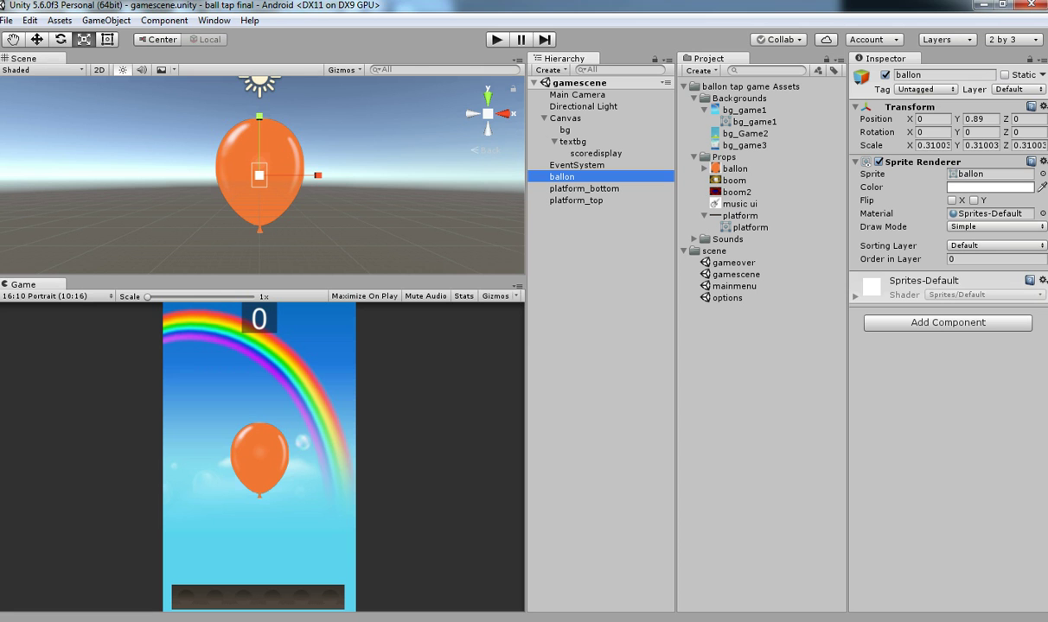
Add a Circle Collider 2D component to the ballon and save the scene.
left_click(947, 322)
type("r")
left_click(106, 20)
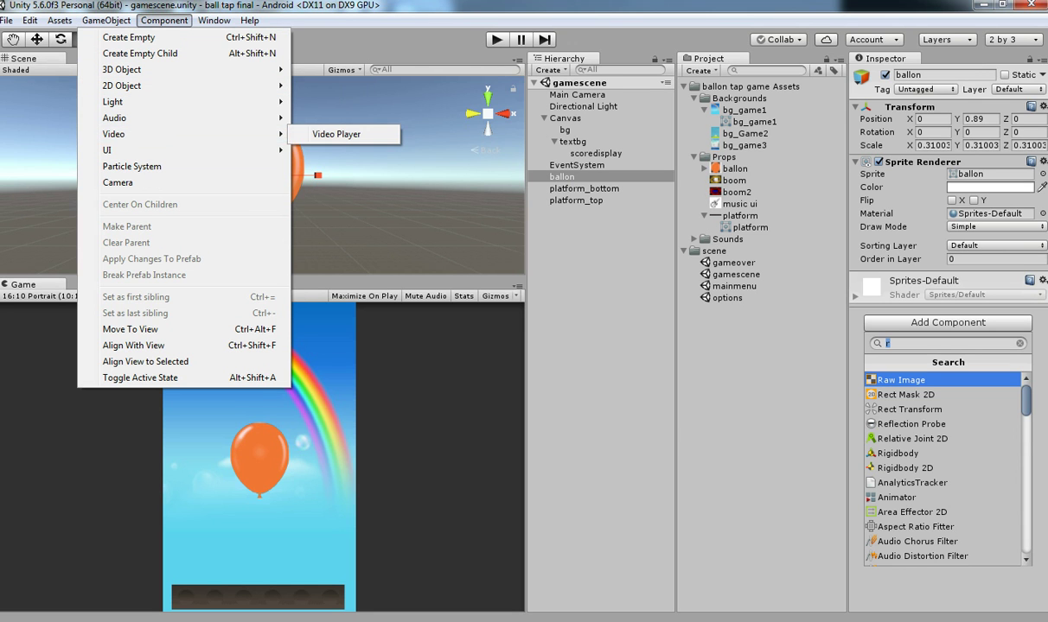
mouse_move(165, 20)
mouse_move(181, 101)
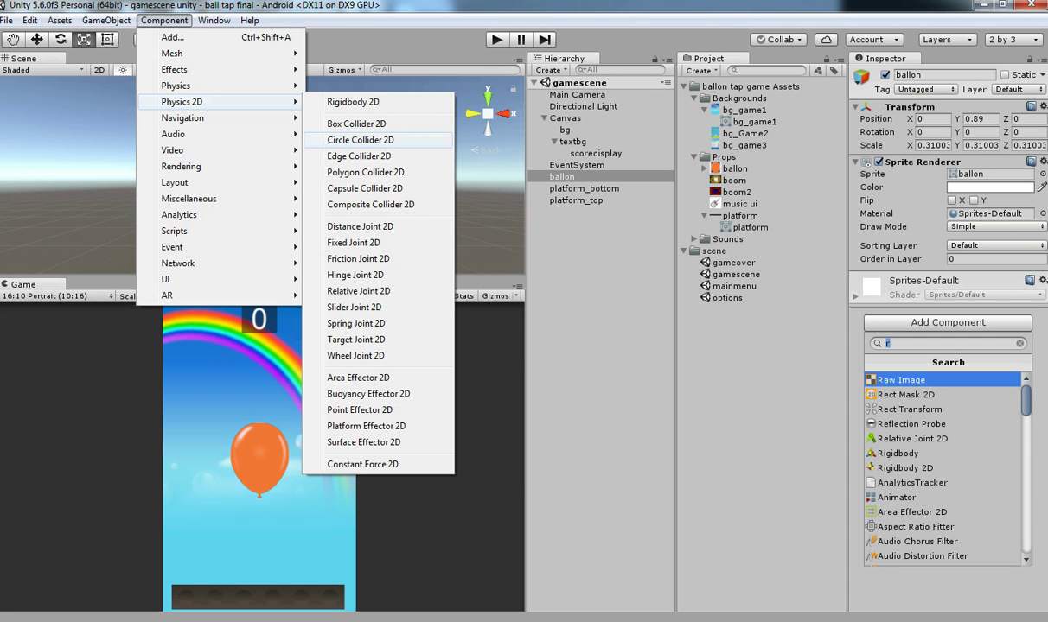
left_click(361, 141)
scroll(361, 140, "down", 2)
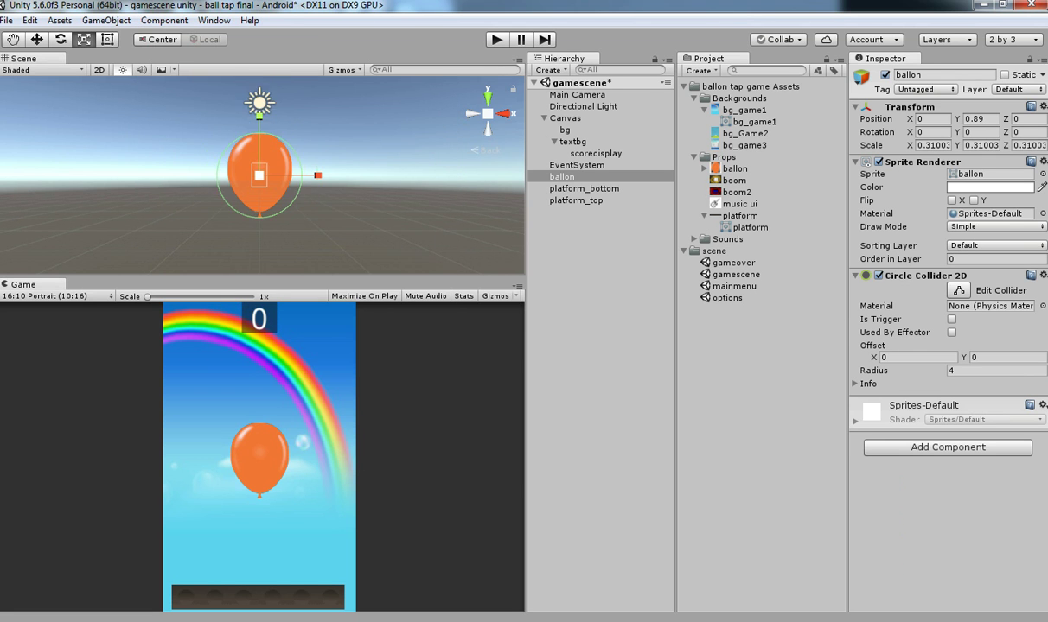
scroll(360, 140, "up", 1)
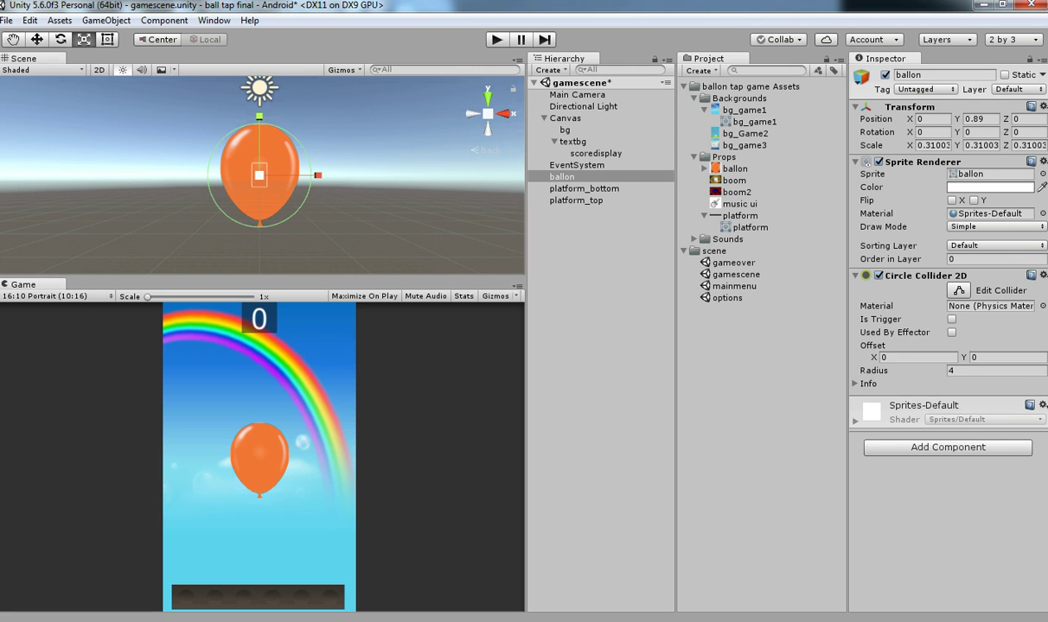
key("ctrl+s")
Try to add a Rigidbody component to the ballon.
left_click(948, 448)
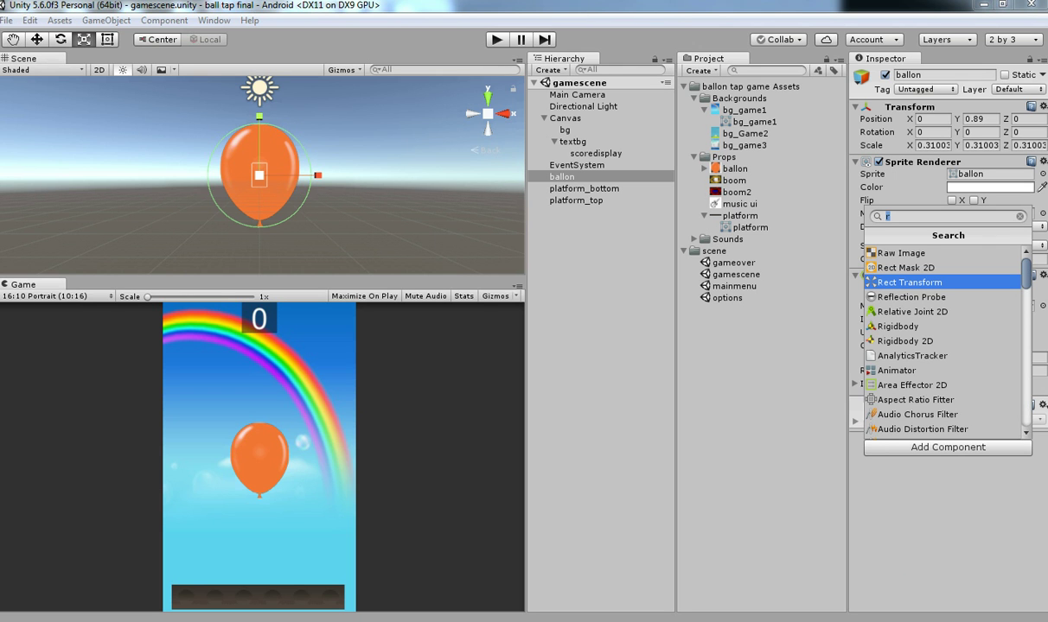
key("Up")
key("Up")
type("ig")
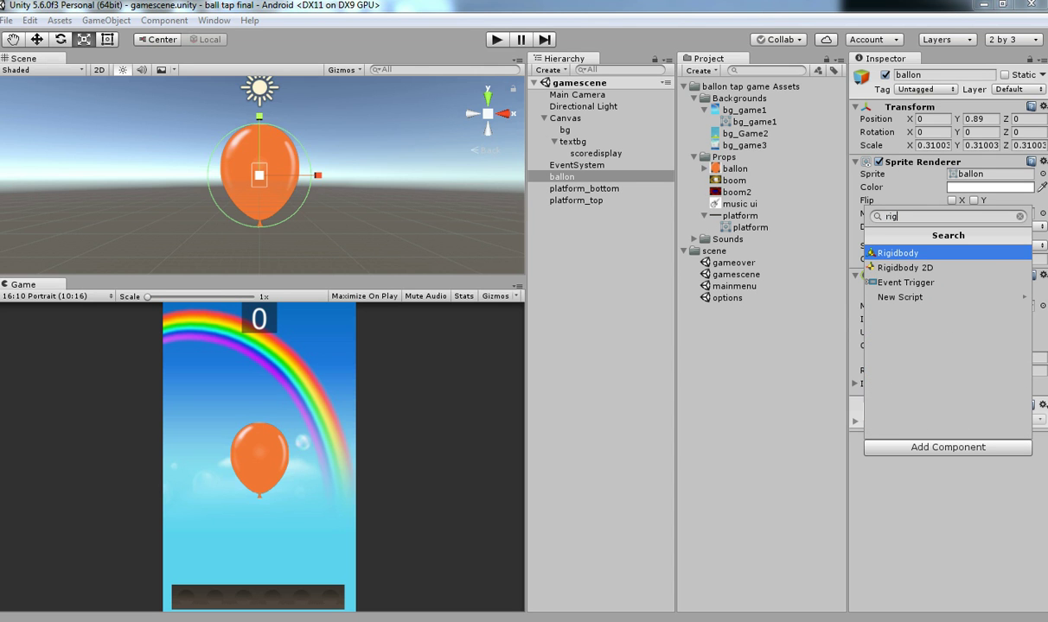
key("Return")
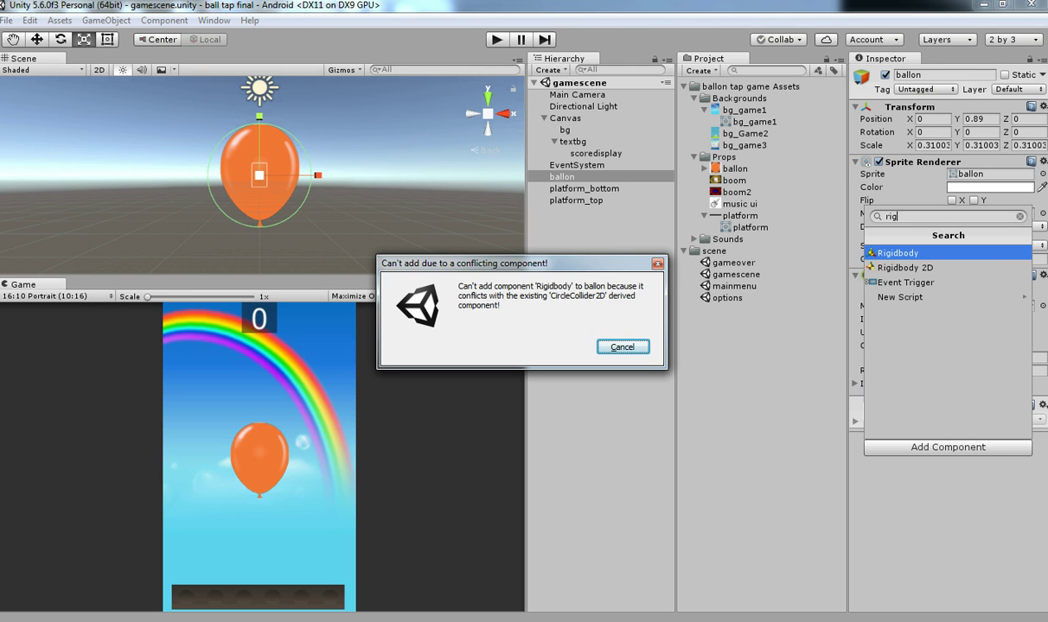
key("Return")
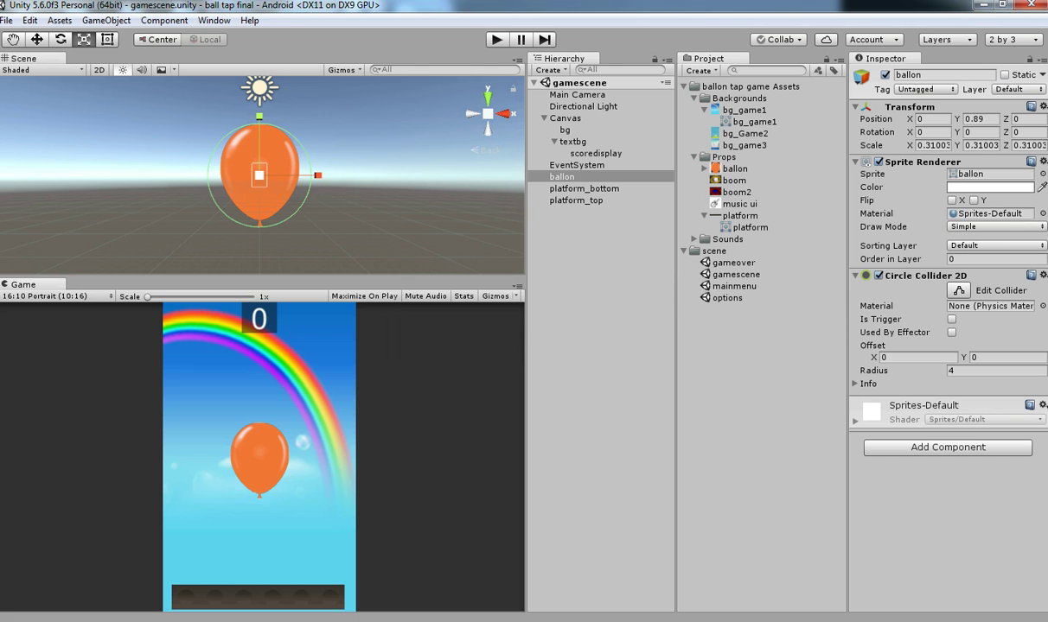
Add a Rigidbody 2D component to the ballon.
left_click(947, 448)
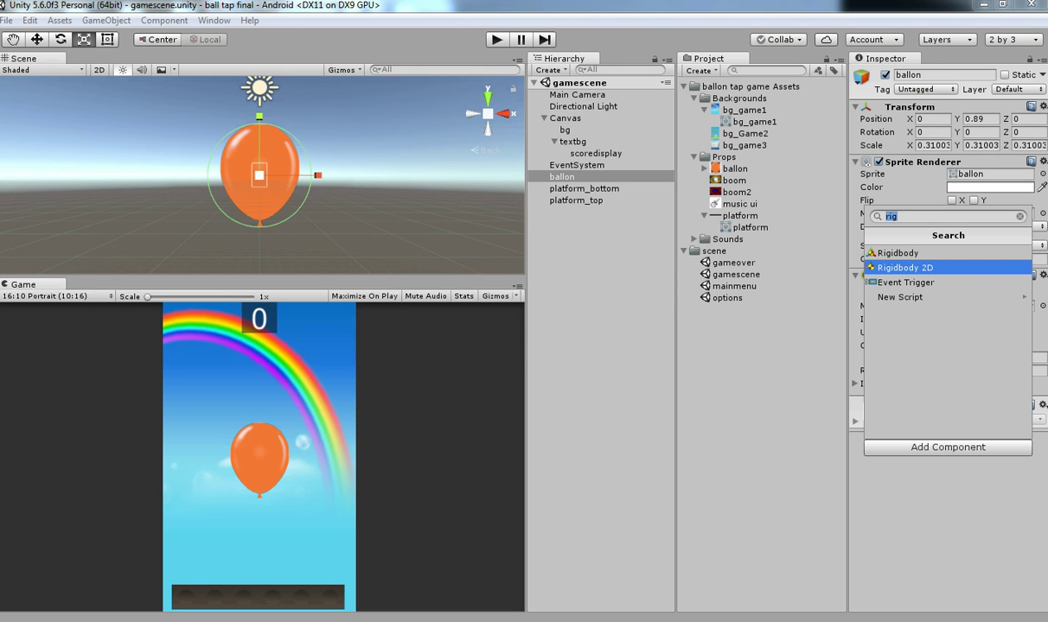
key("Up")
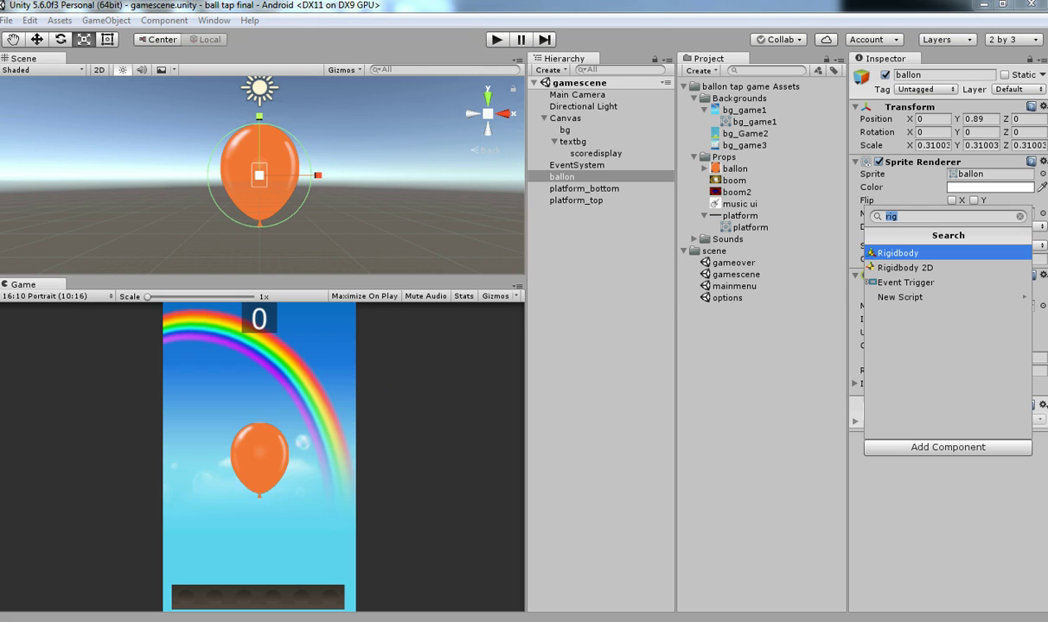
key("Down")
key("Up")
key("Down")
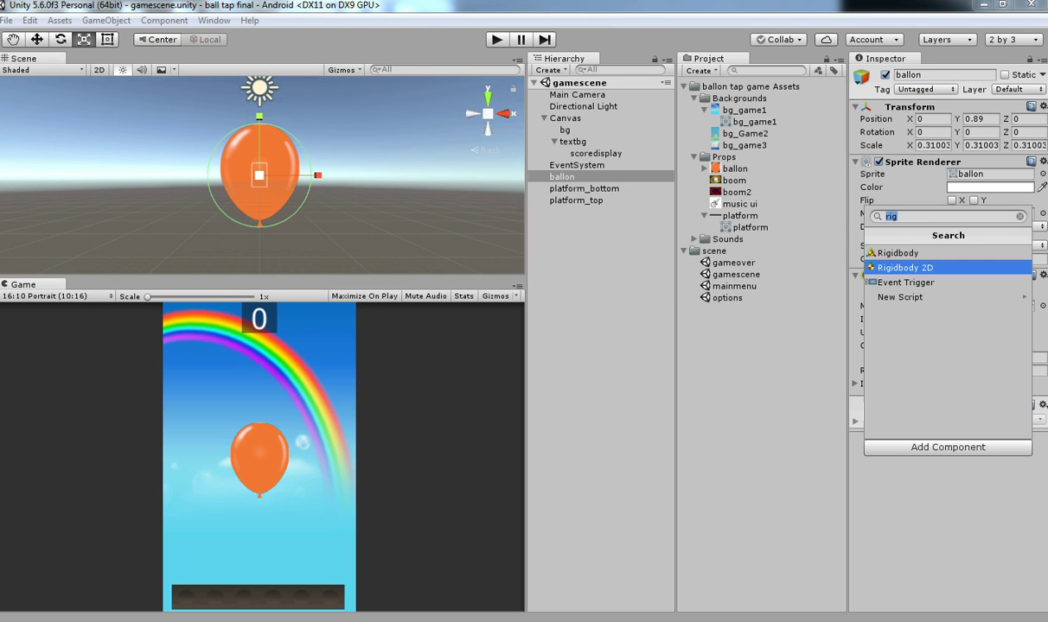
key("Return")
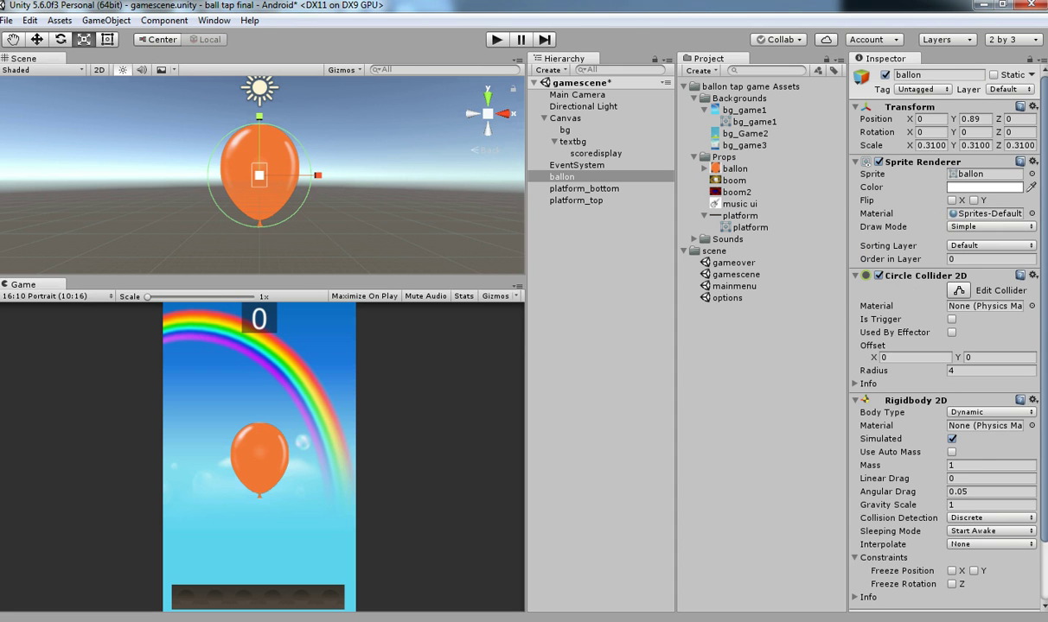
Set the mass of the ballon's Rigidbody 2D to 50.
scroll(943, 345, "down", 2)
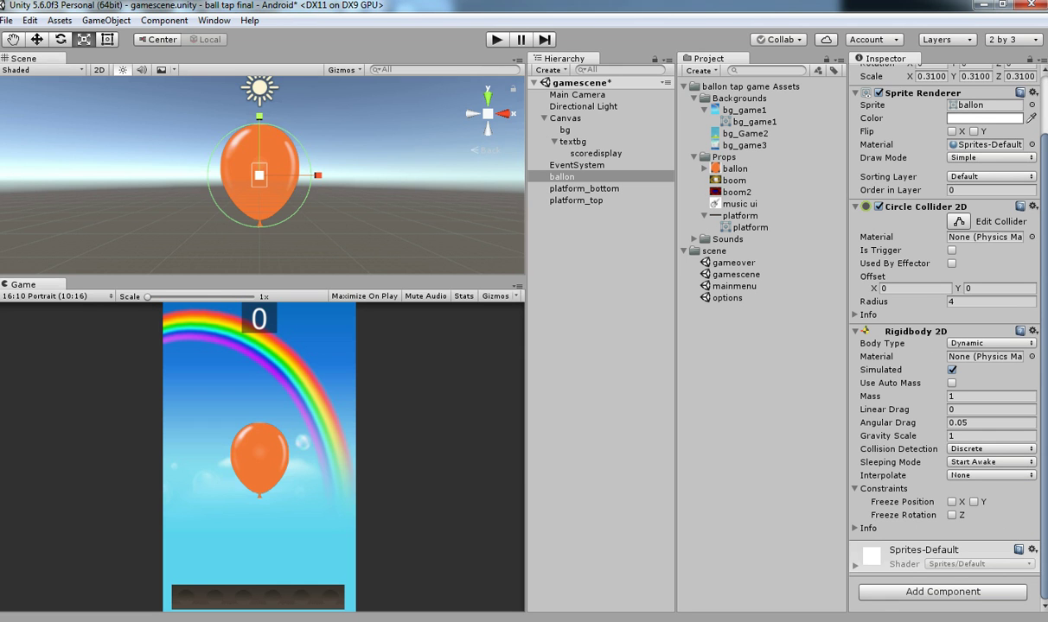
left_click(990, 397)
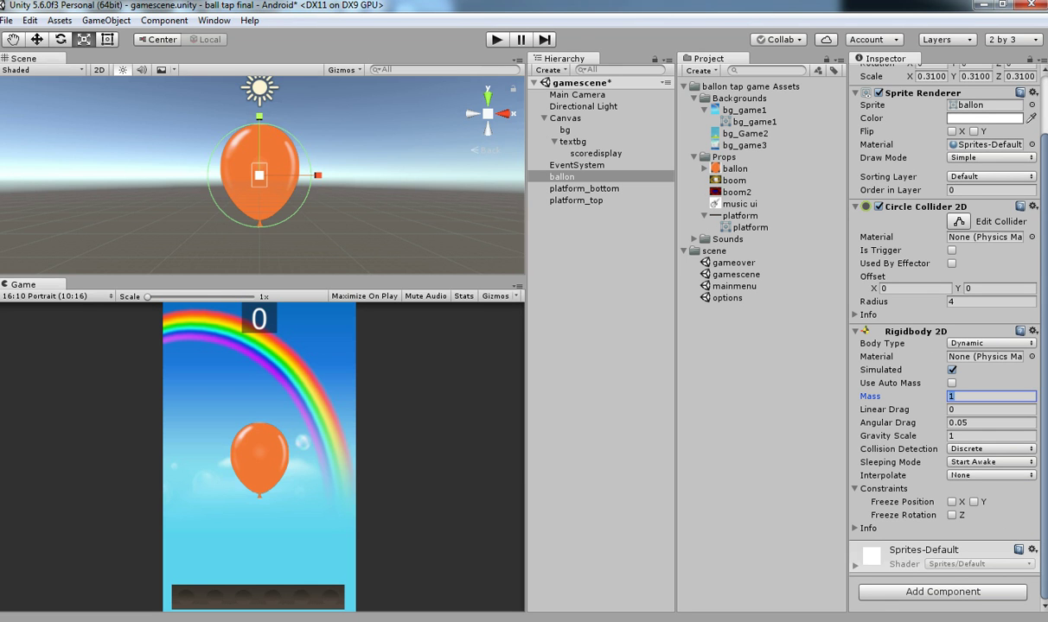
type("50")
left_click(906, 437)
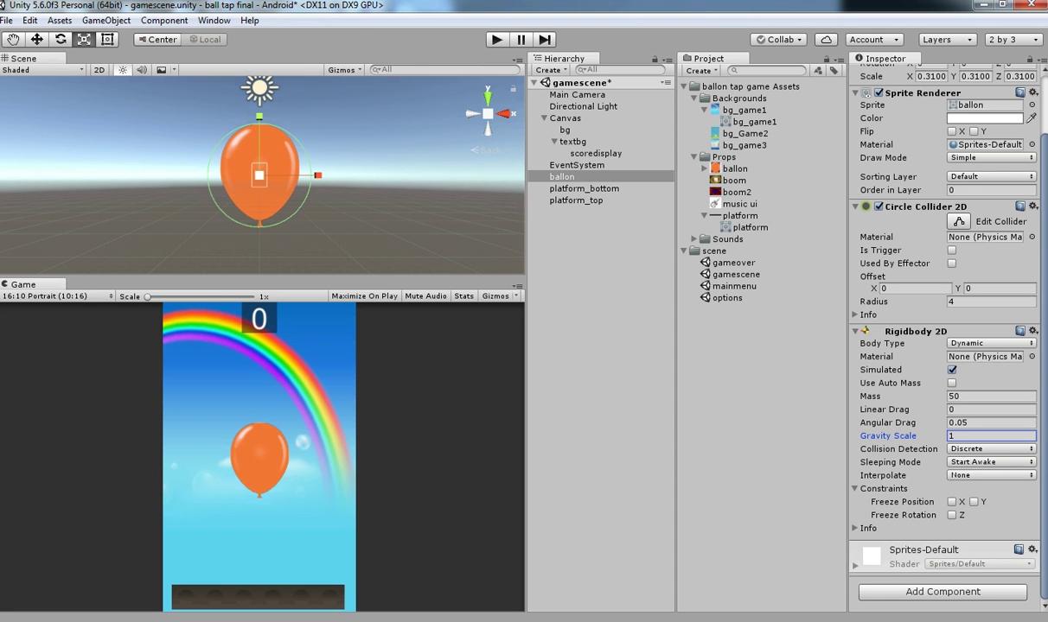
Play-test the game briefly to check how the ballon moves with its default gravity scale, and stop it.
left_click(960, 437)
key("ctrl+p")
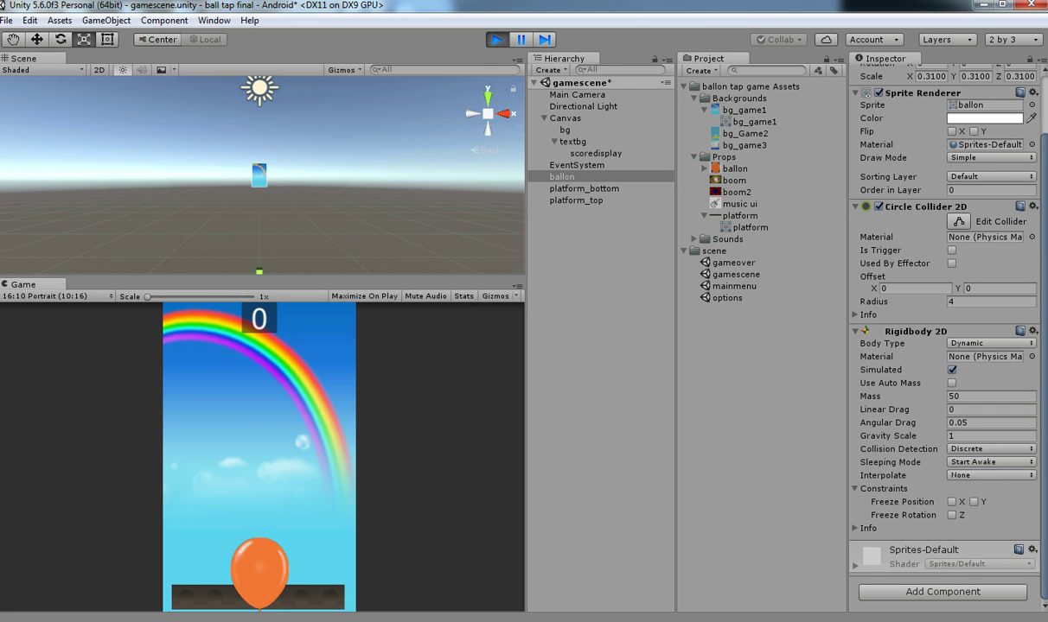
key("ctrl+p")
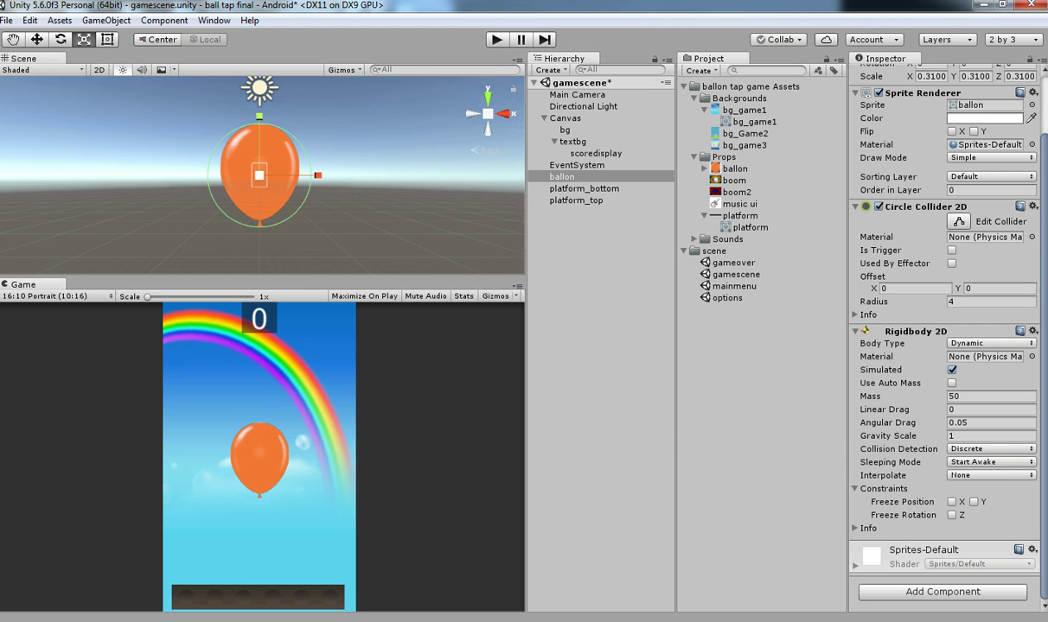
Set the gravity scale of the ballon's Rigidbody 2D to 0 and briefly play-test the game.
type("0")
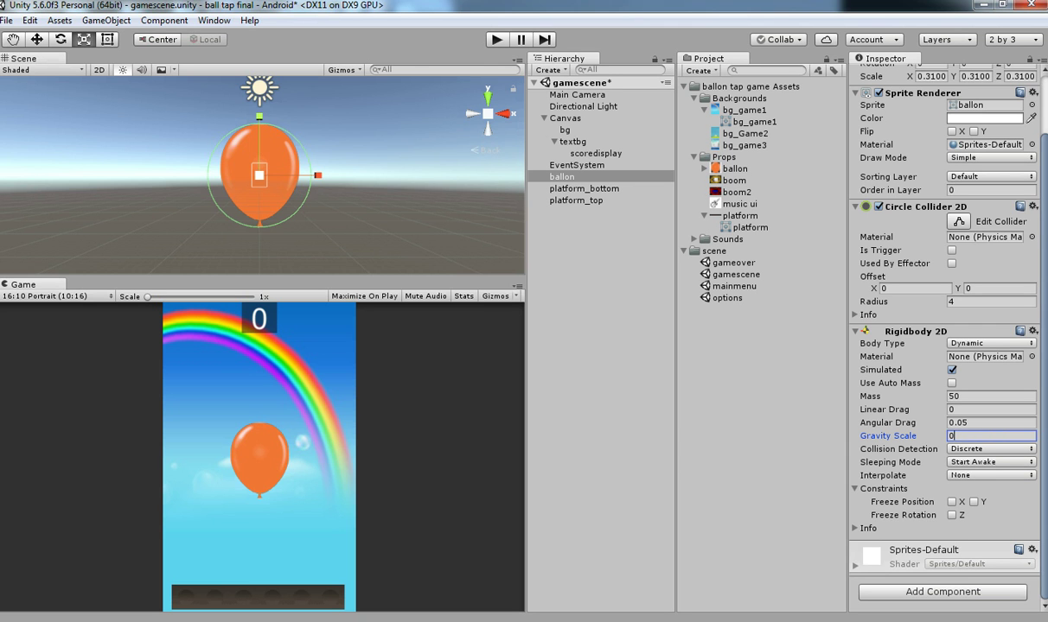
key("ctrl+p")
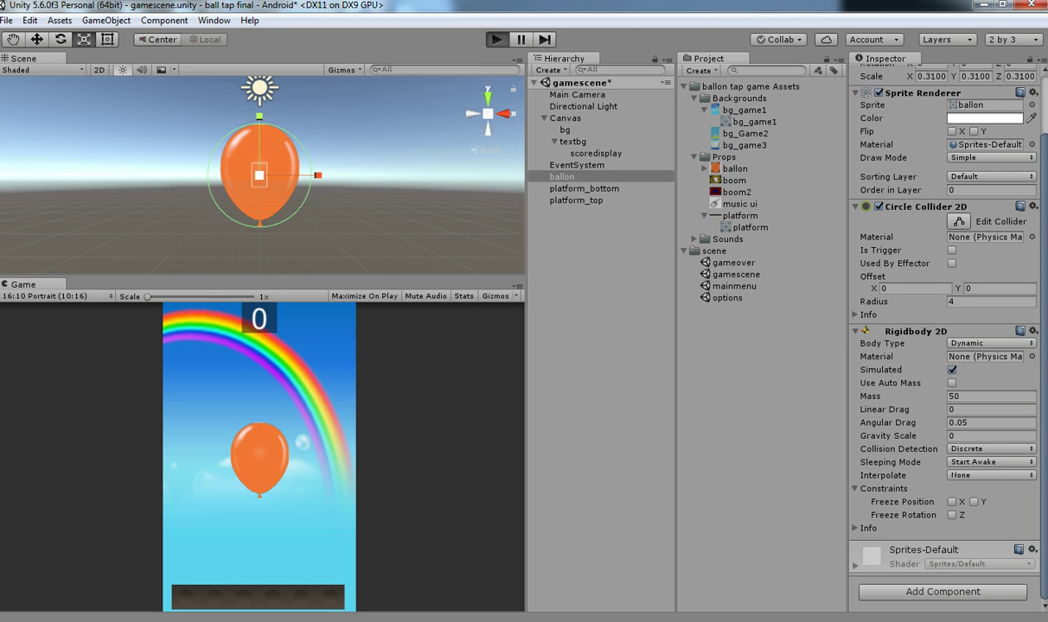
key("ctrl+p")
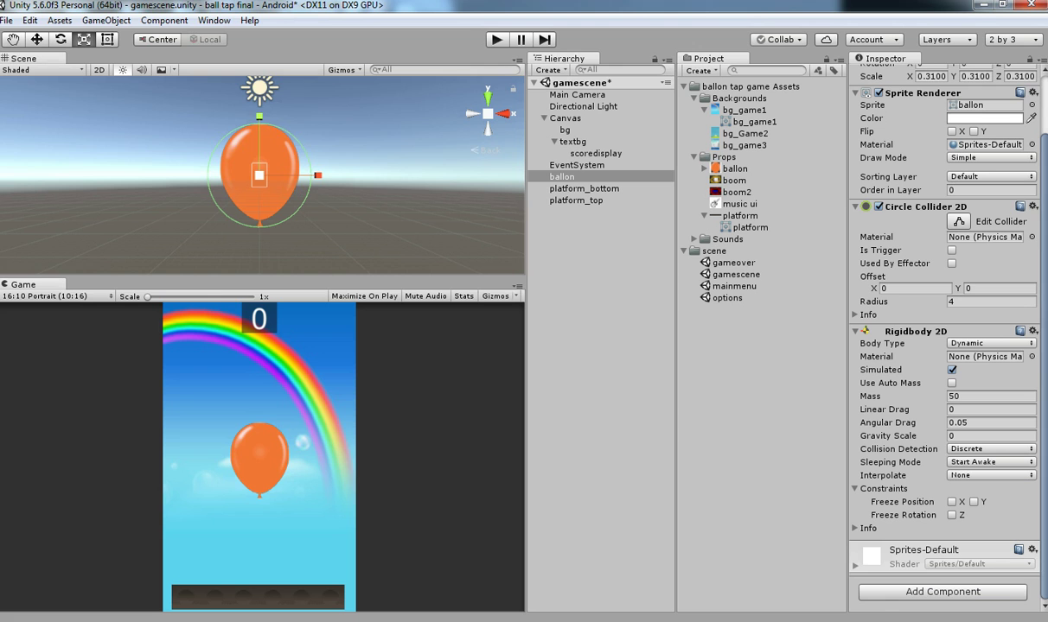
Set the gravity scale of the ballon's Rigidbody 2D to 1 and save the scene.
left_click(990, 437)
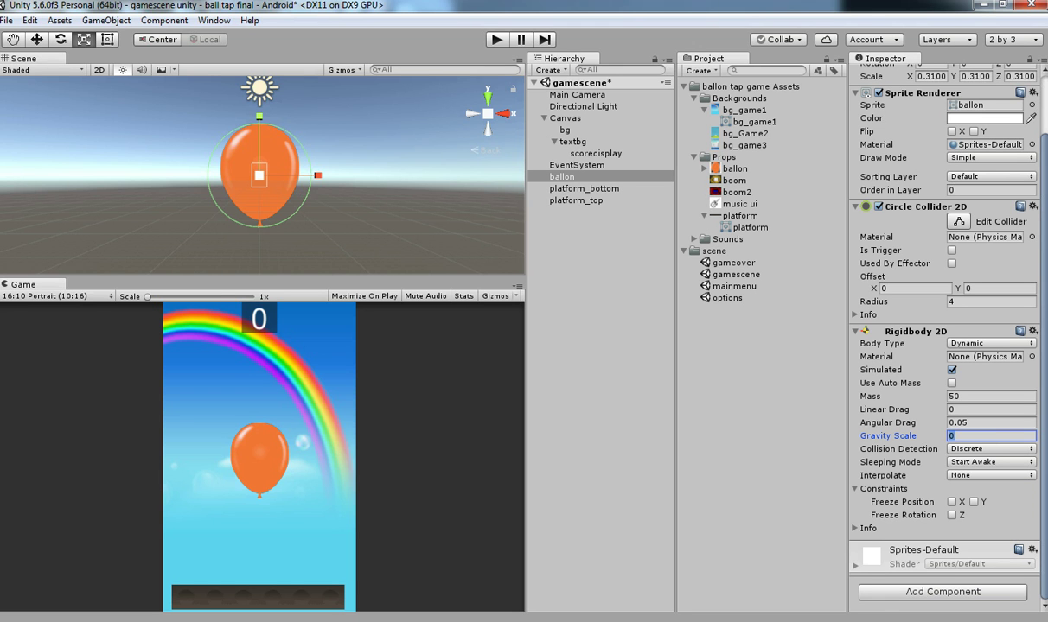
type("1")
key("ctrl+s")
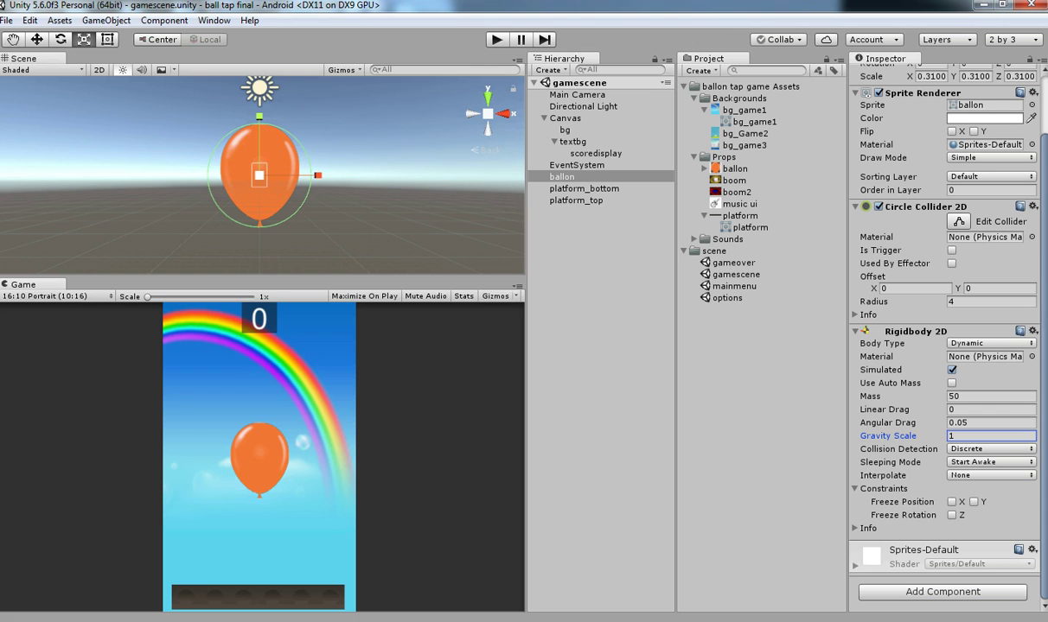
Try a mass of 2 on the ballon's Rigidbody 2D and play-test how the ballon falls.
key("shift+Tab")
key("shift+Tab")
key("shift+Tab")
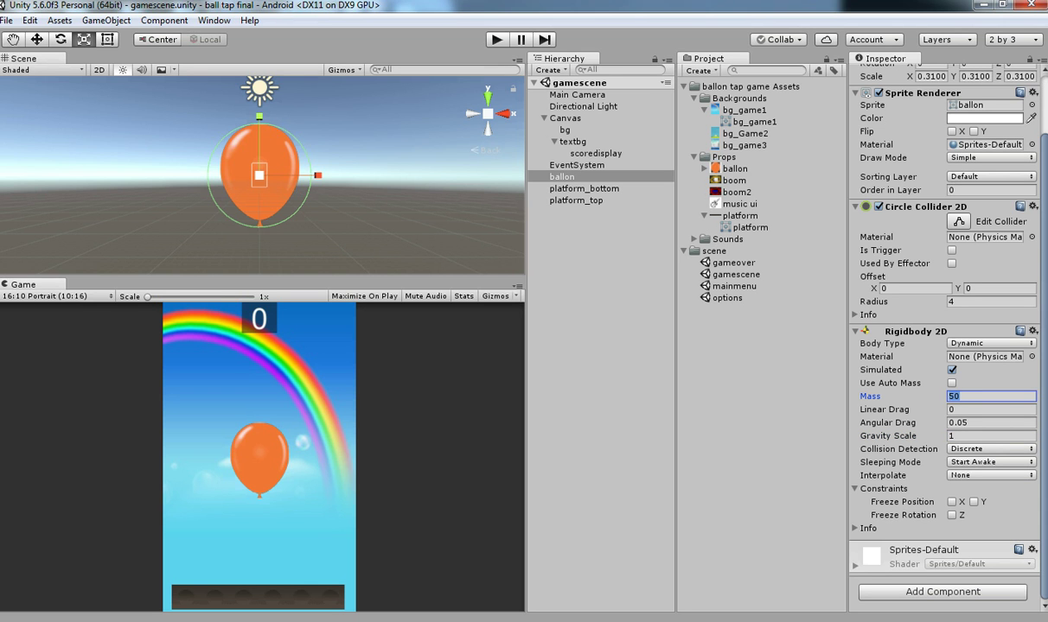
key("BackSpace")
type("0")
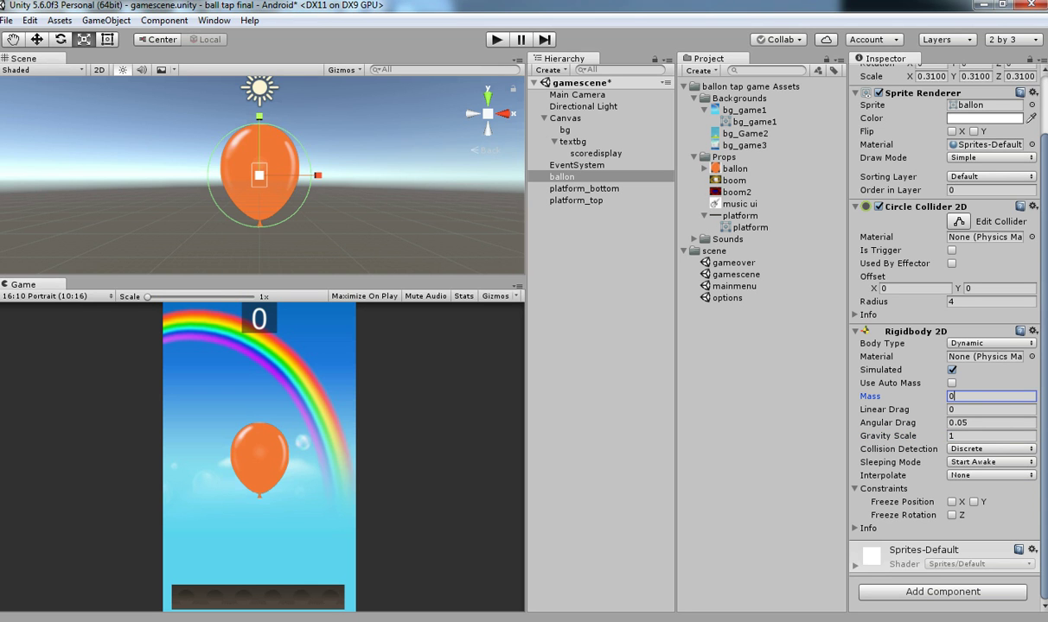
key("BackSpace")
type("2")
key("ctrl+p")
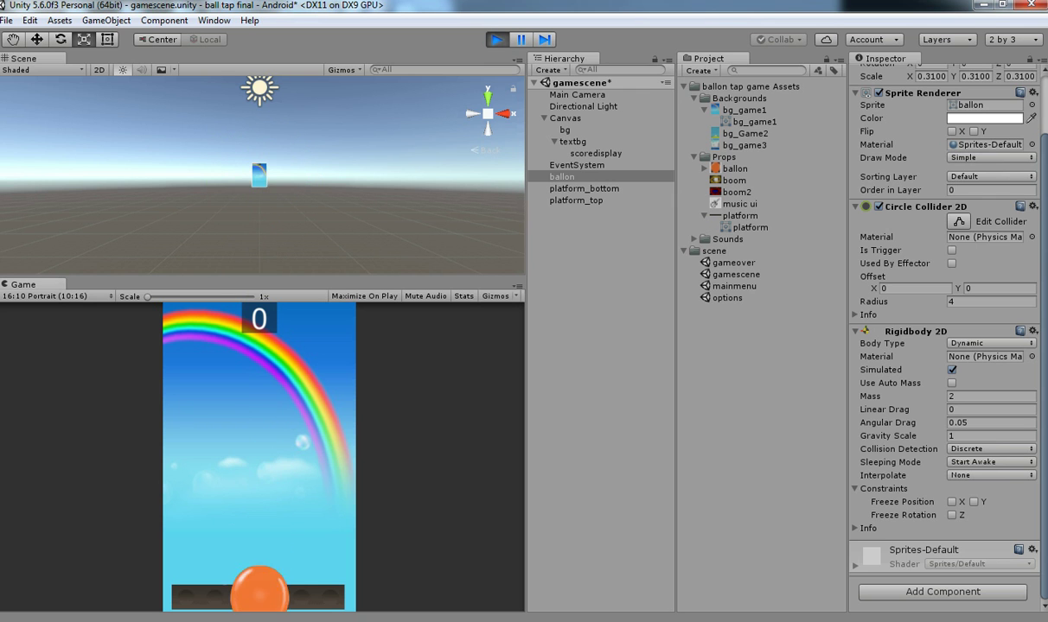
key("ctrl+p")
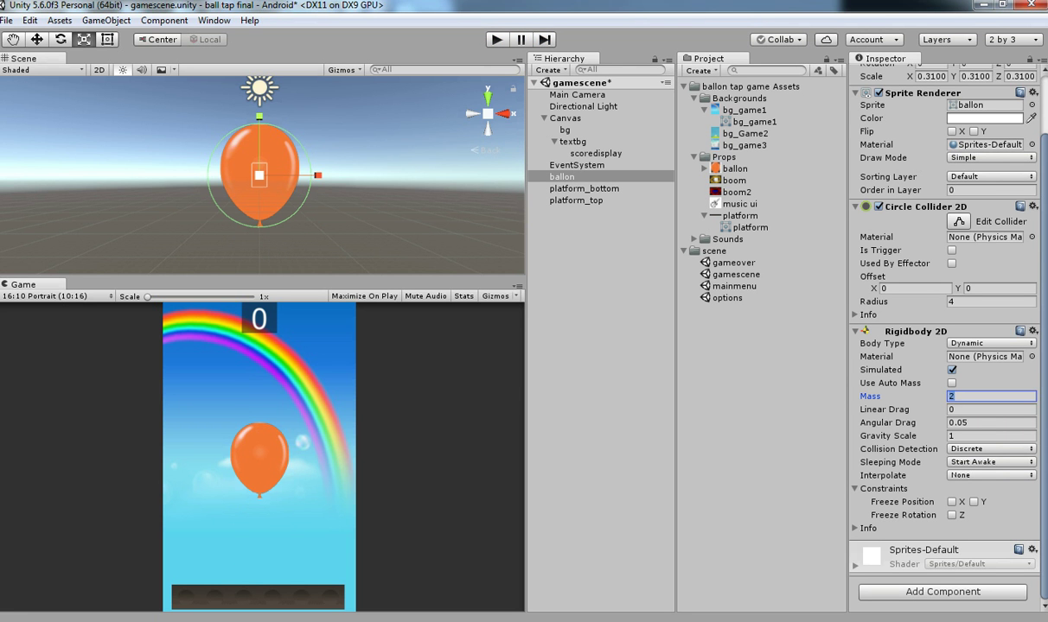
Set the mass of the ballon's Rigidbody 2D to 50, save the scene, and play-test the ballon's fall.
type("50")
key("ctrl+s")
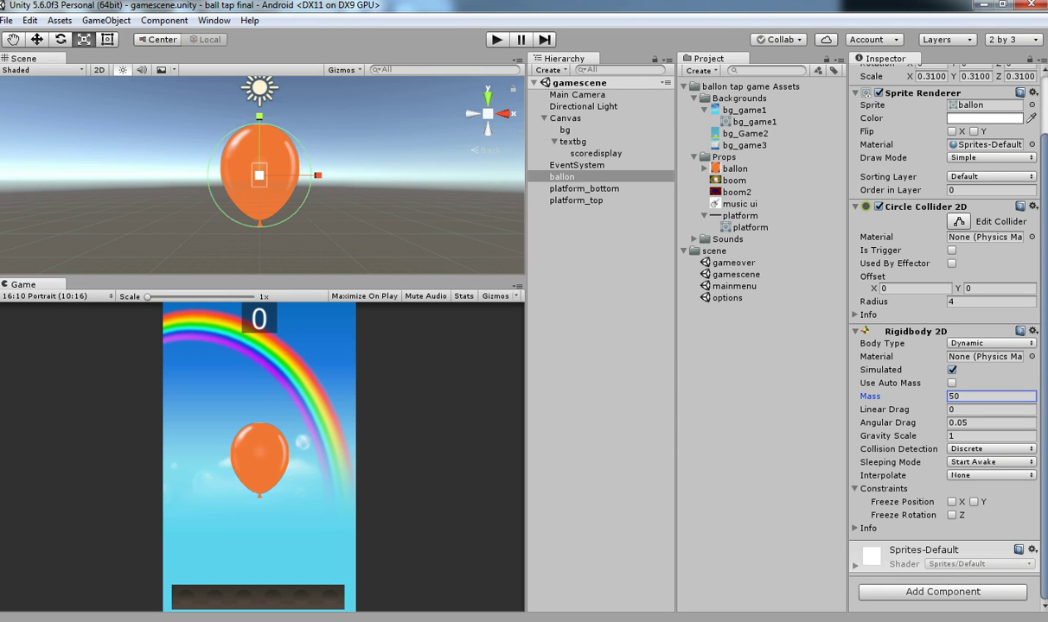
left_click(895, 437)
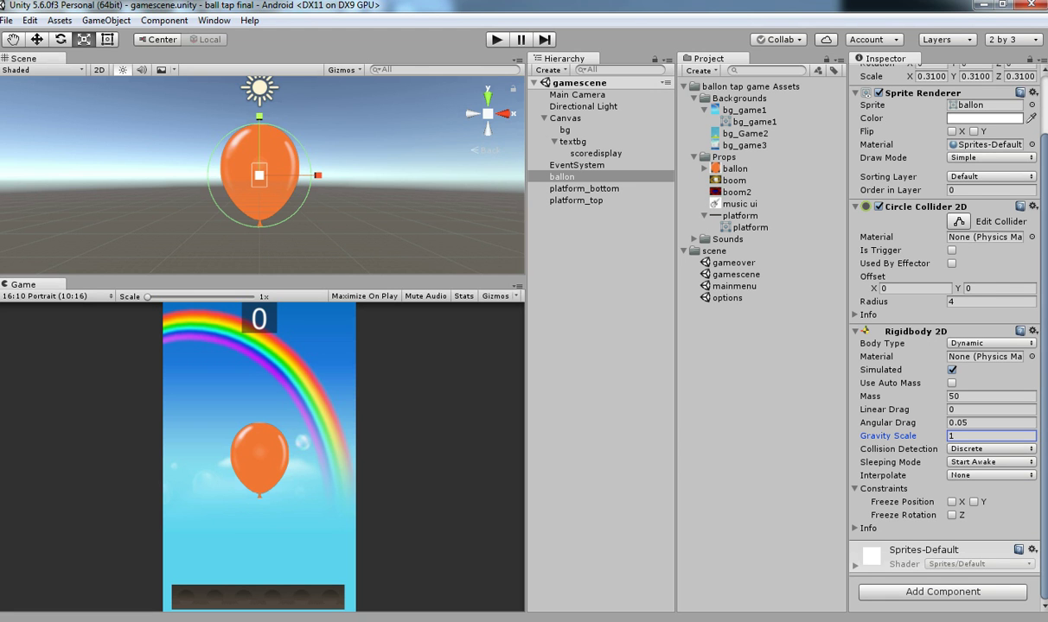
key("ctrl+p")
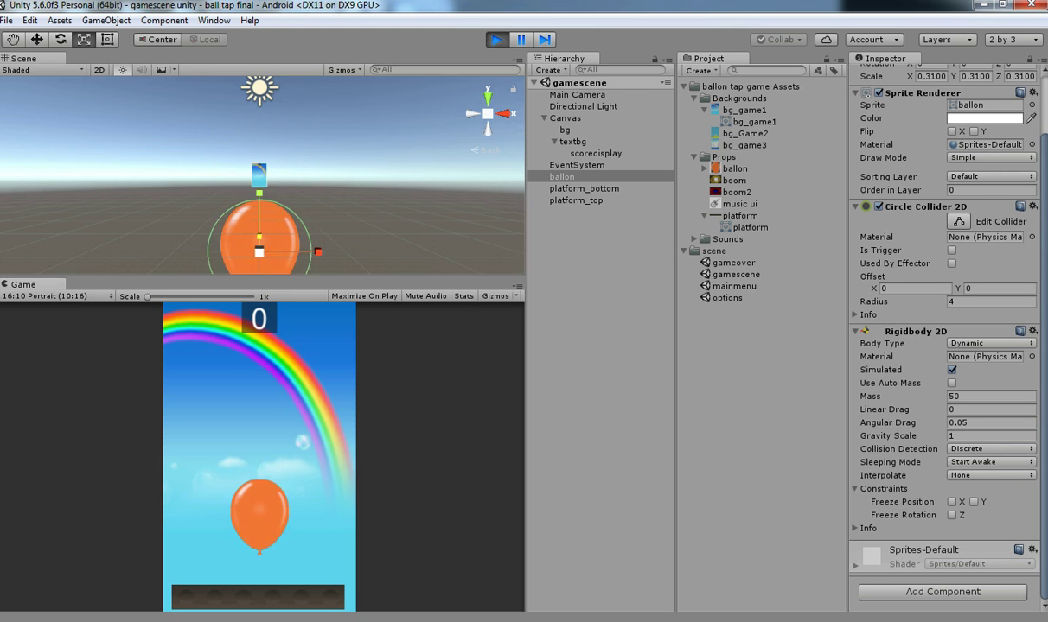
key("ctrl+p")
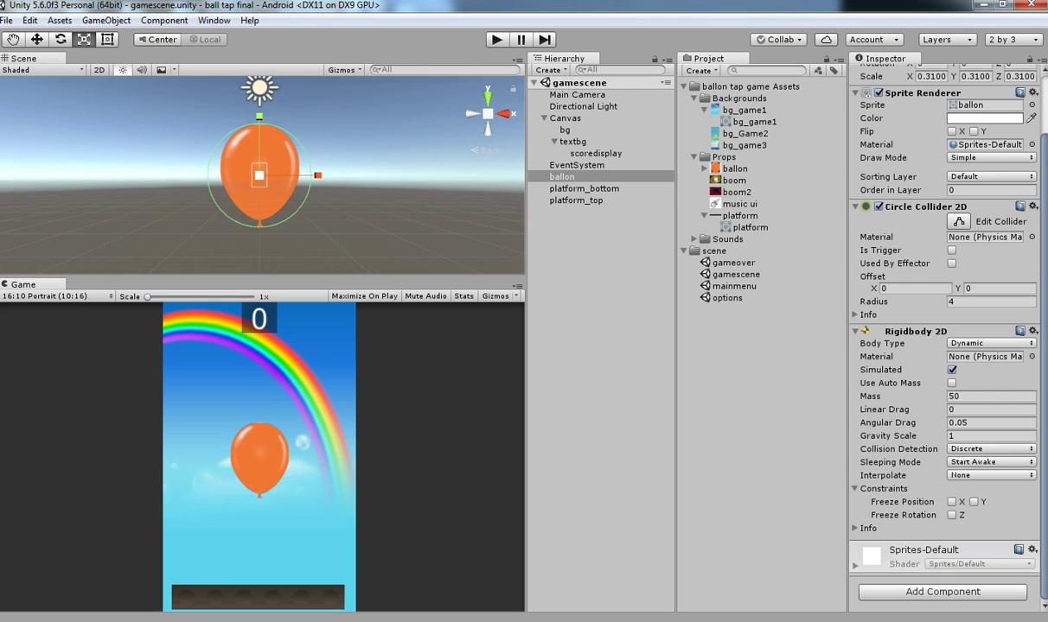
Add a Rigidbody 2D component to platform_bottom.
double_click(584, 188)
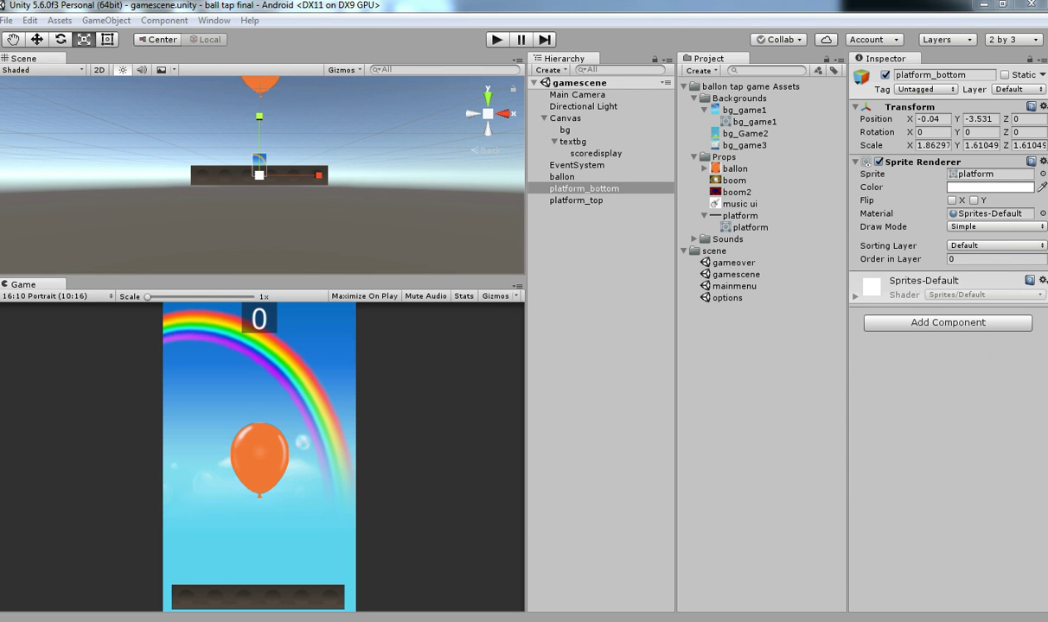
left_click(947, 323)
key("Down")
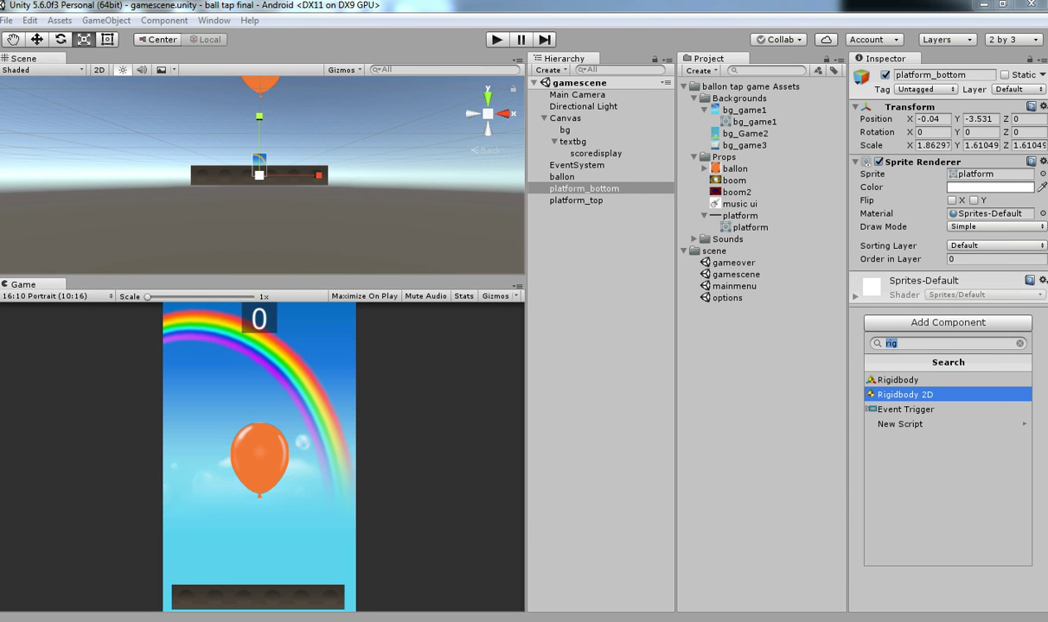
key("Return")
Add a Box Collider 2D component to platform_bottom and save the scene.
left_click(947, 536)
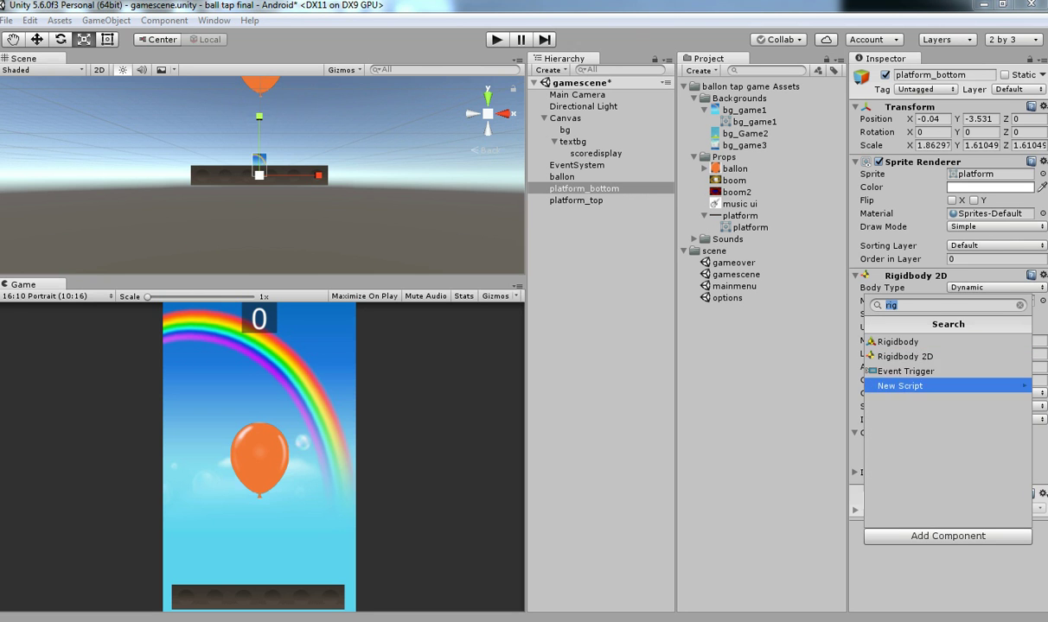
type("box")
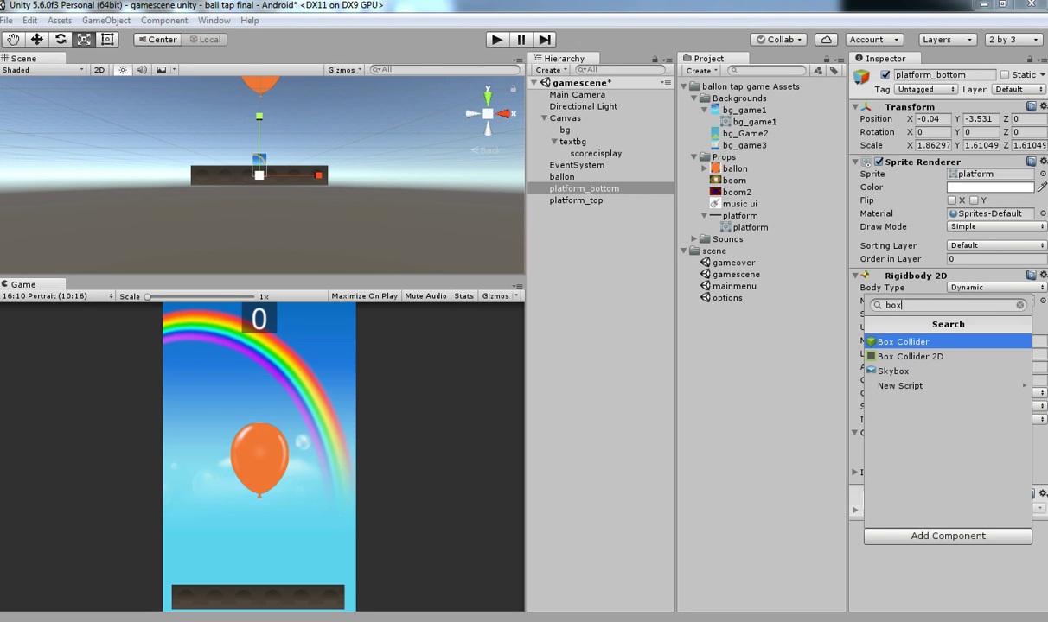
key("Down")
key("Return")
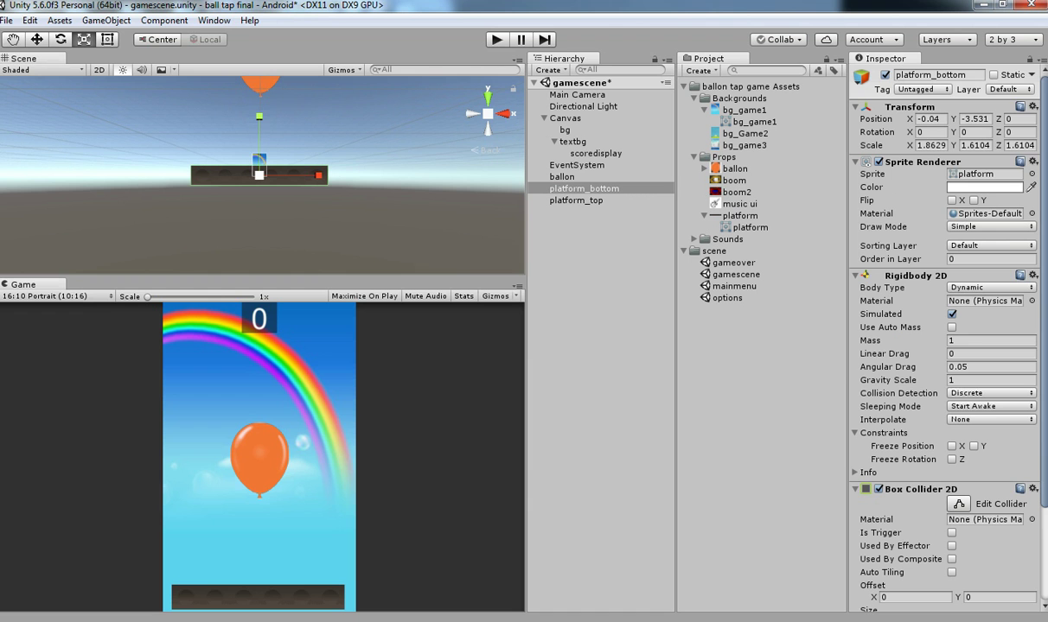
key("ctrl+s")
Play-test the game to check how platform_bottom behaves with its new physics components, and stop it.
scroll(944, 346, "down", 3)
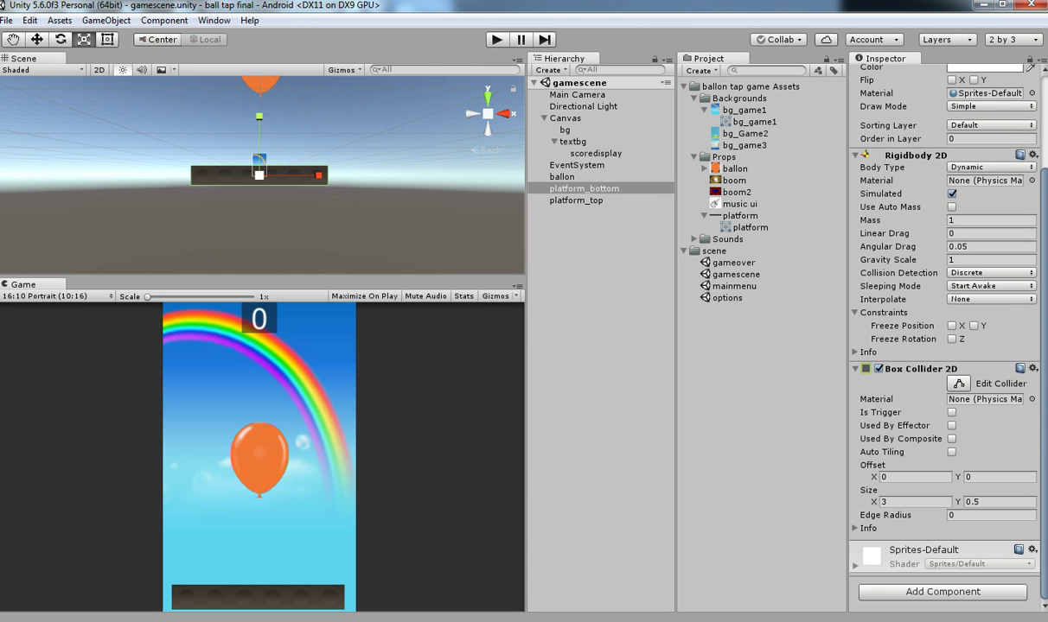
key("ctrl+p")
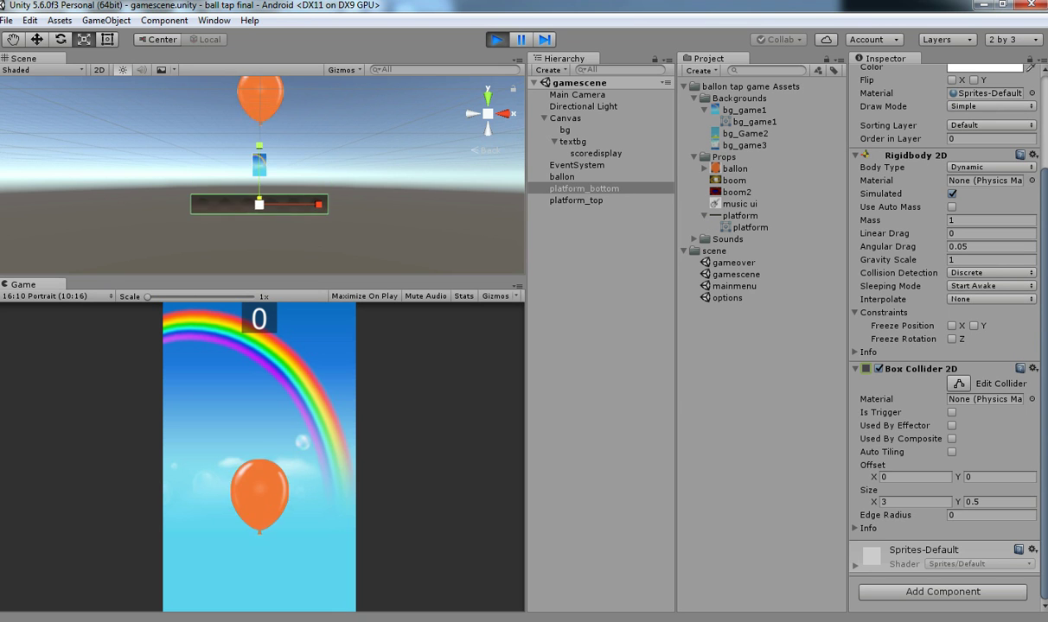
key("ctrl+p")
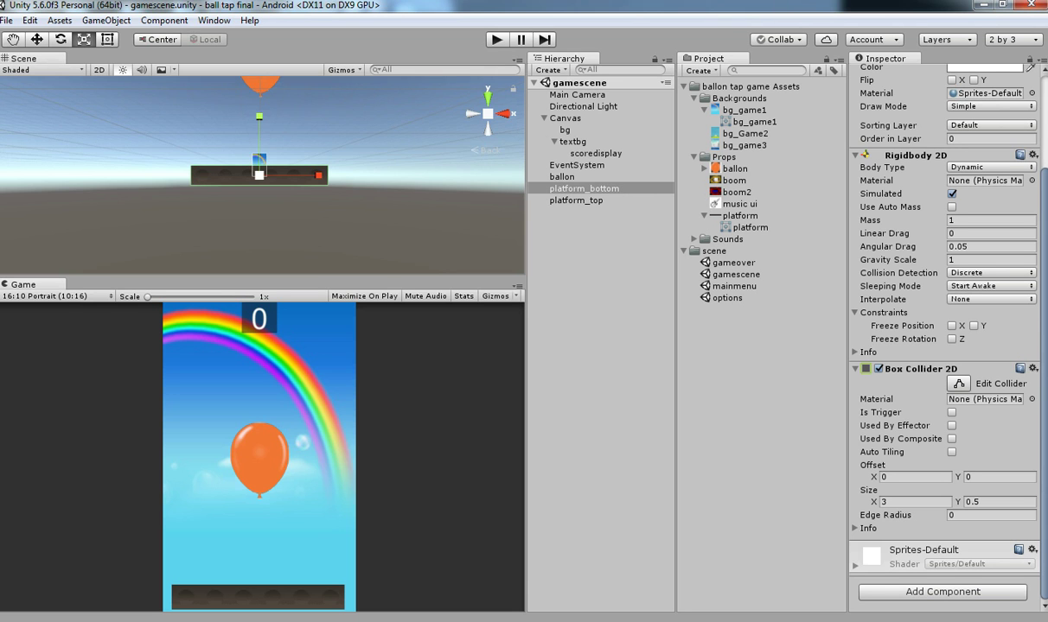
Set the body type of platform_bottom's Rigidbody 2D to Static and play-test the ballon landing on the platform.
left_click(584, 188)
scroll(262, 176, "up", 2)
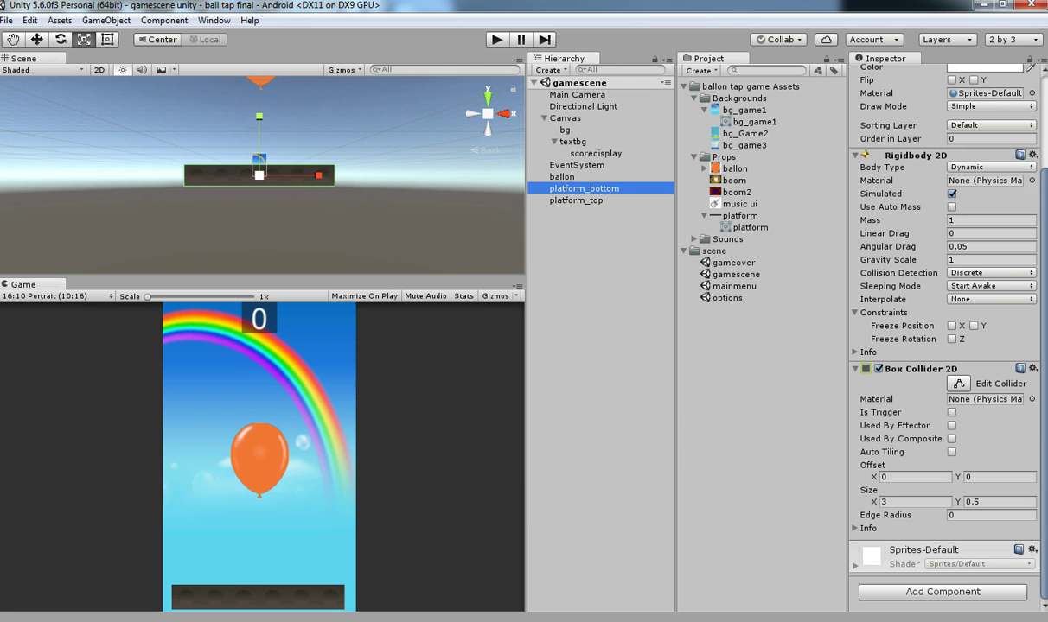
left_click(991, 168)
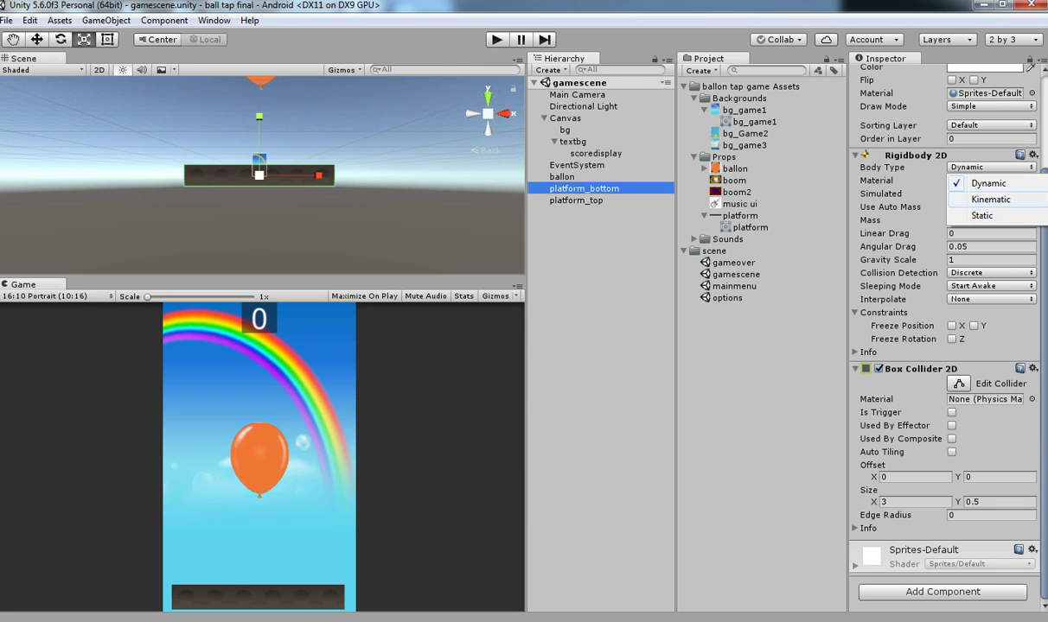
left_click(982, 215)
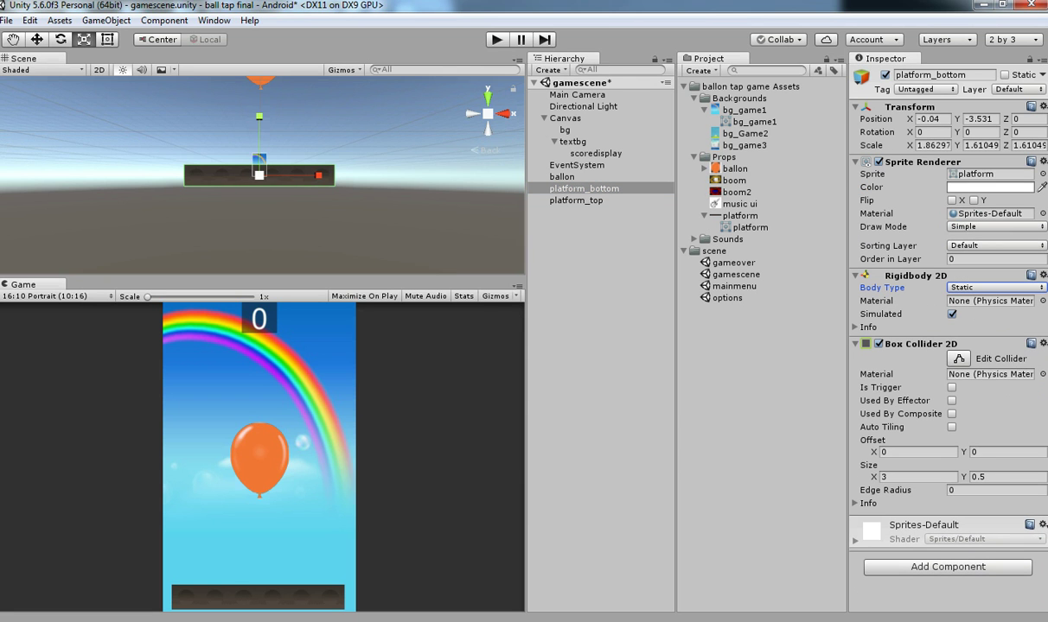
left_click(997, 287)
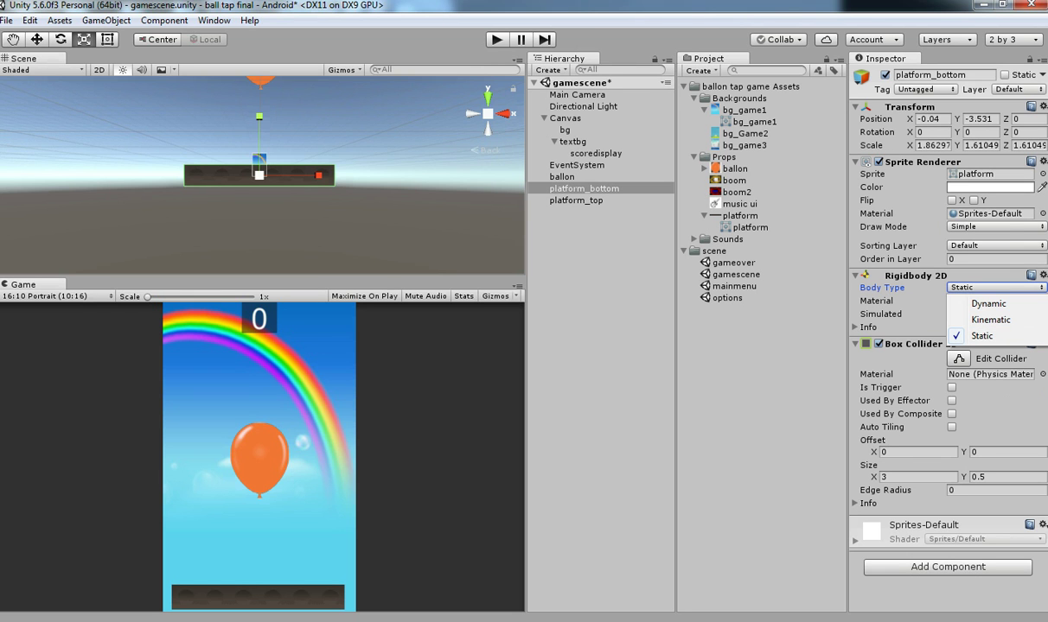
left_click(497, 40)
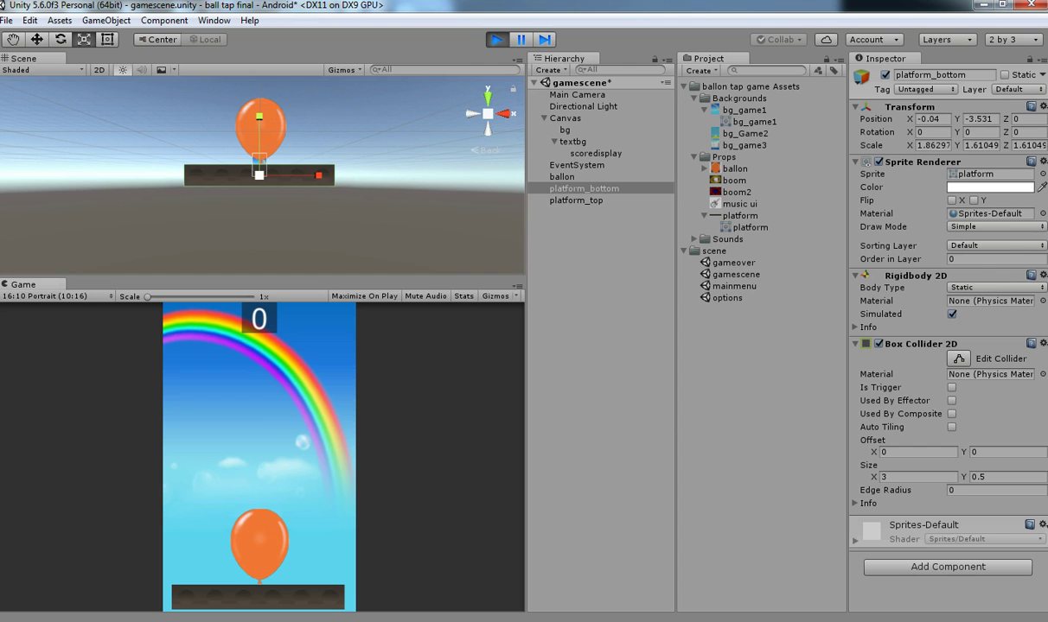
key("ctrl+p")
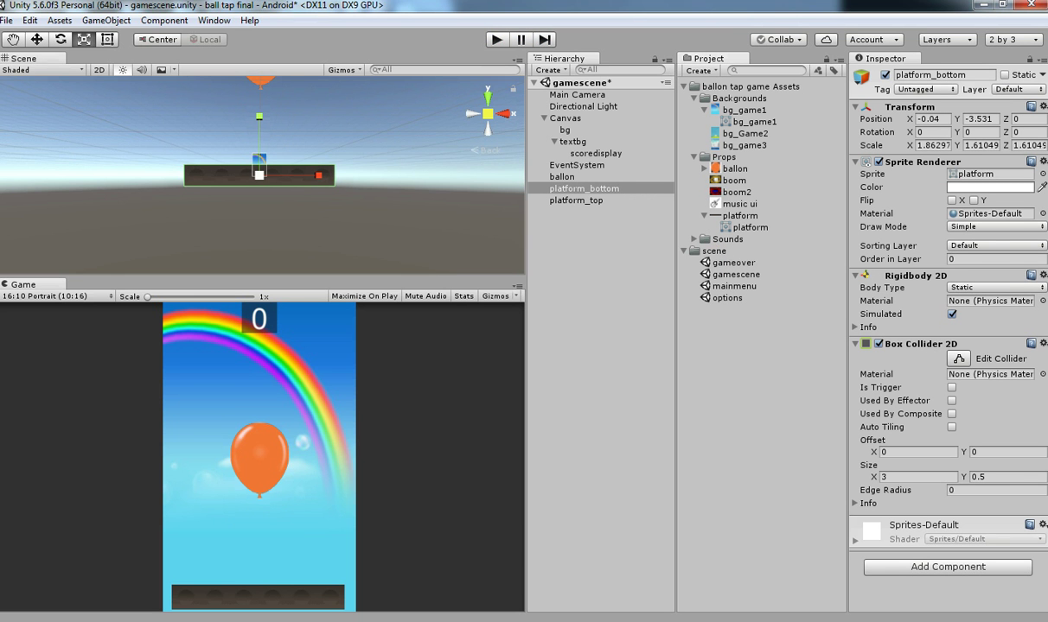
Create a new Physics Material 2D asset in the project.
left_click(106, 20)
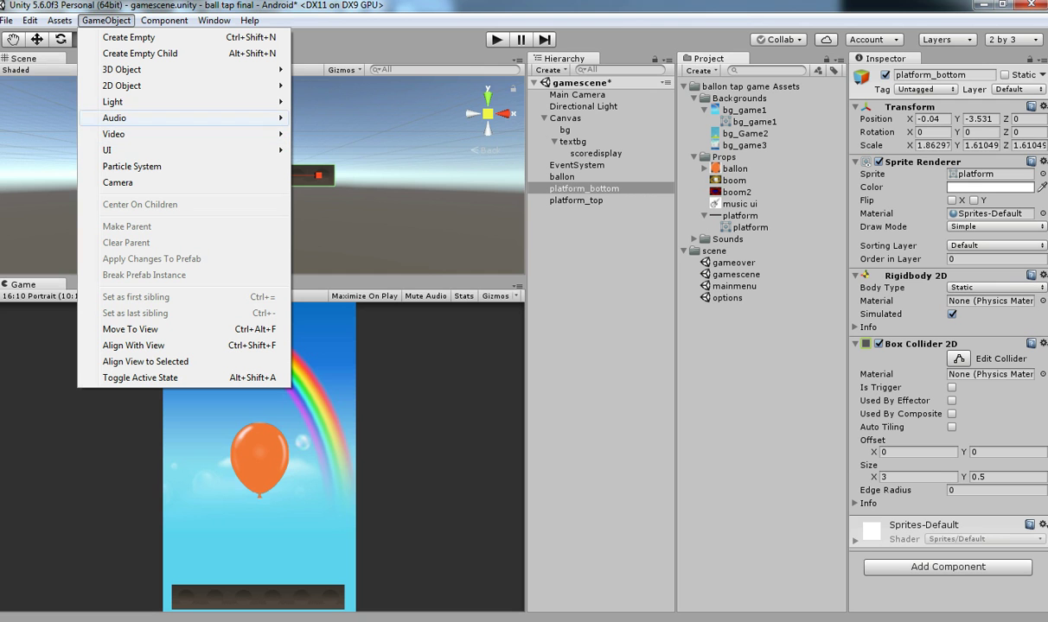
mouse_move(173, 134)
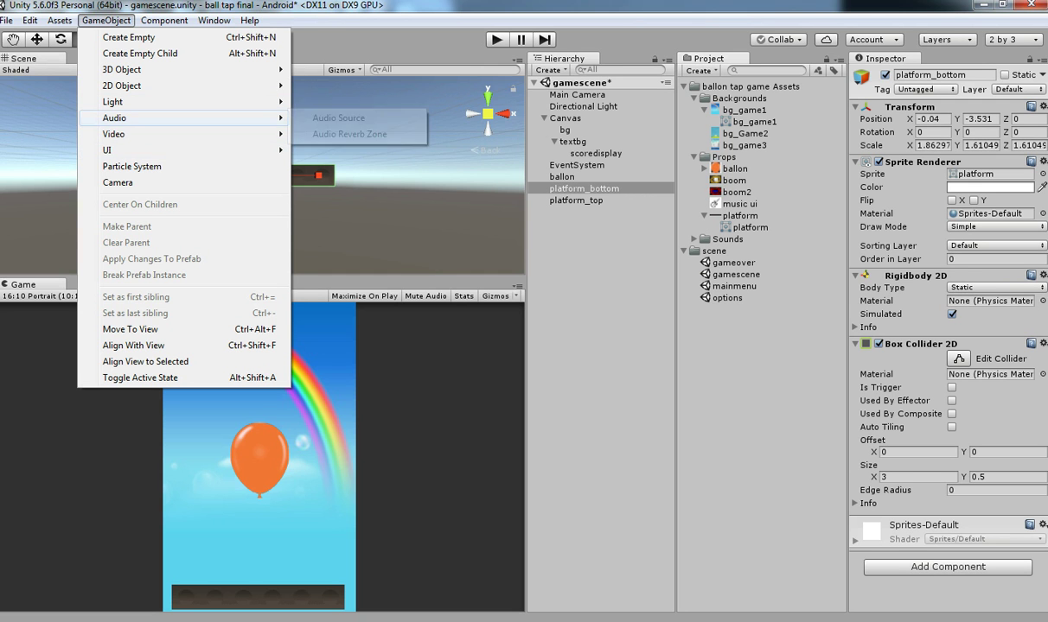
right_click(715, 81)
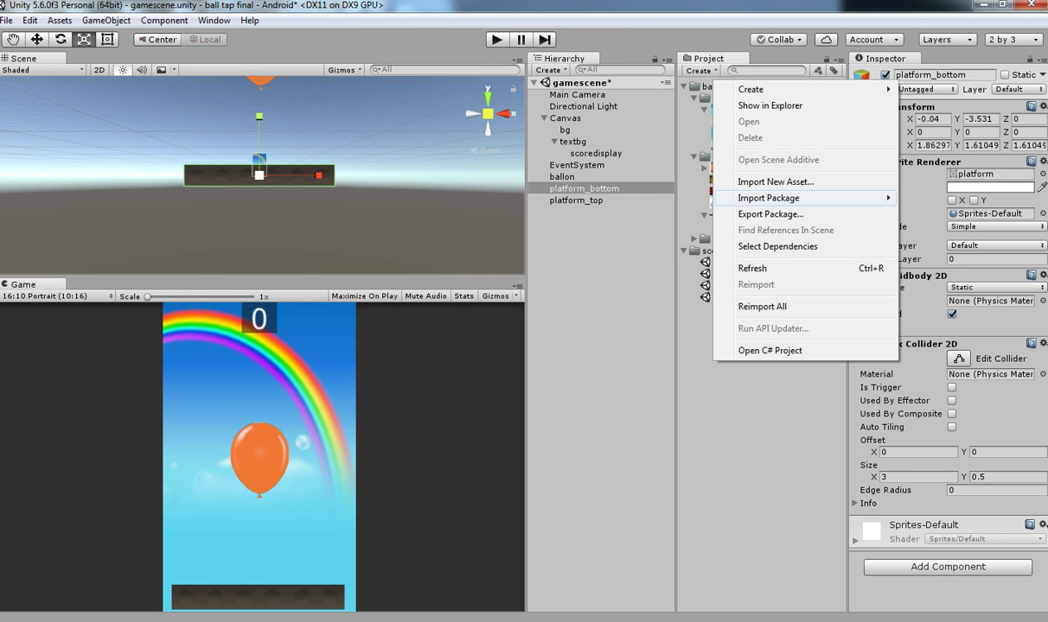
left_click(106, 20)
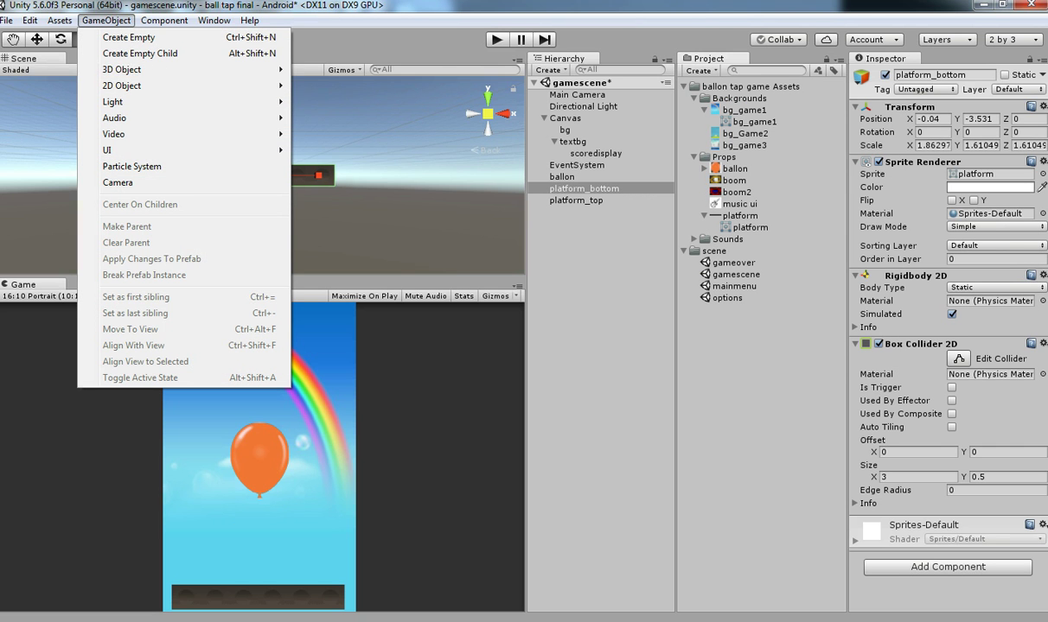
mouse_move(129, 86)
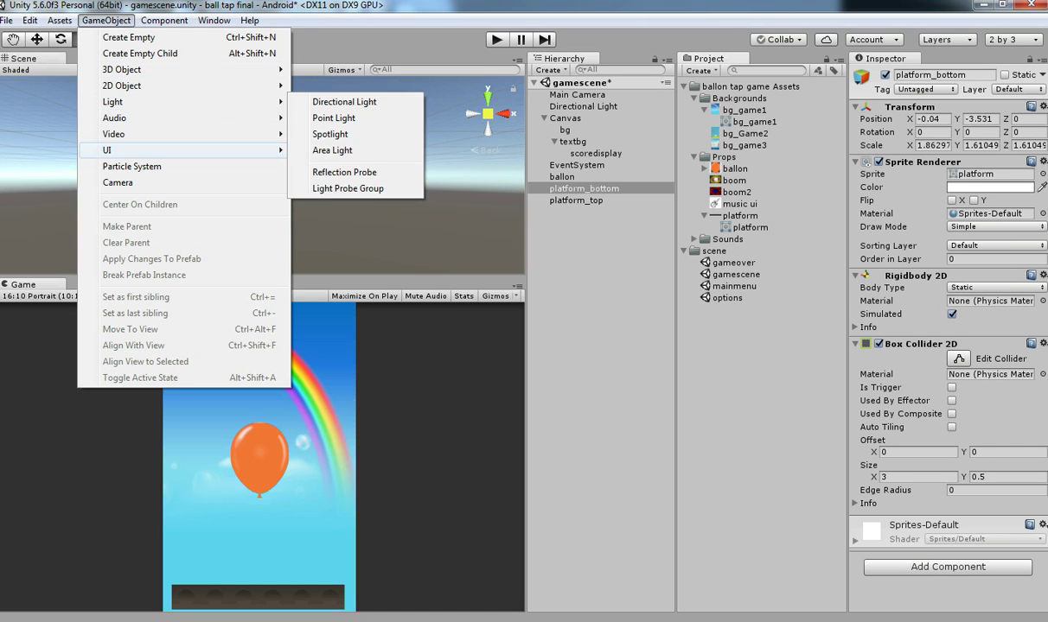
mouse_move(165, 21)
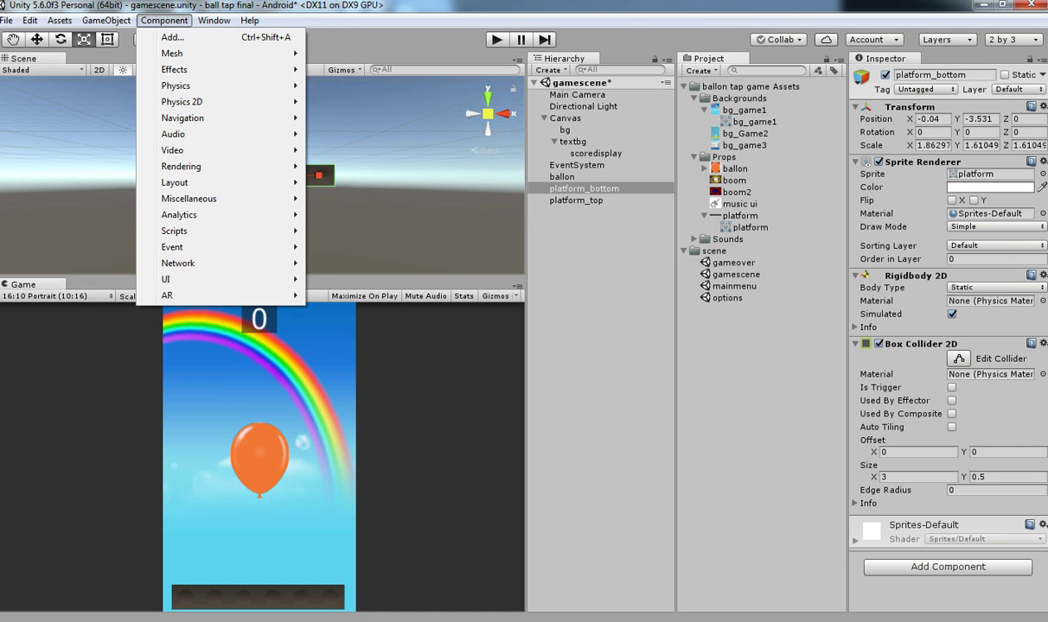
mouse_move(60, 20)
mouse_move(83, 38)
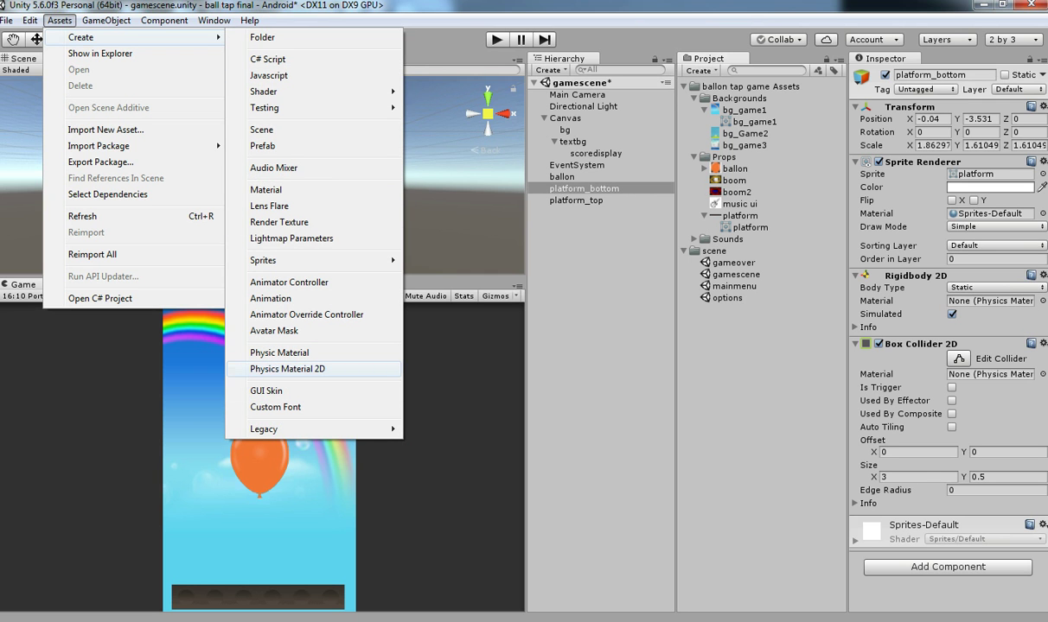
left_click(287, 369)
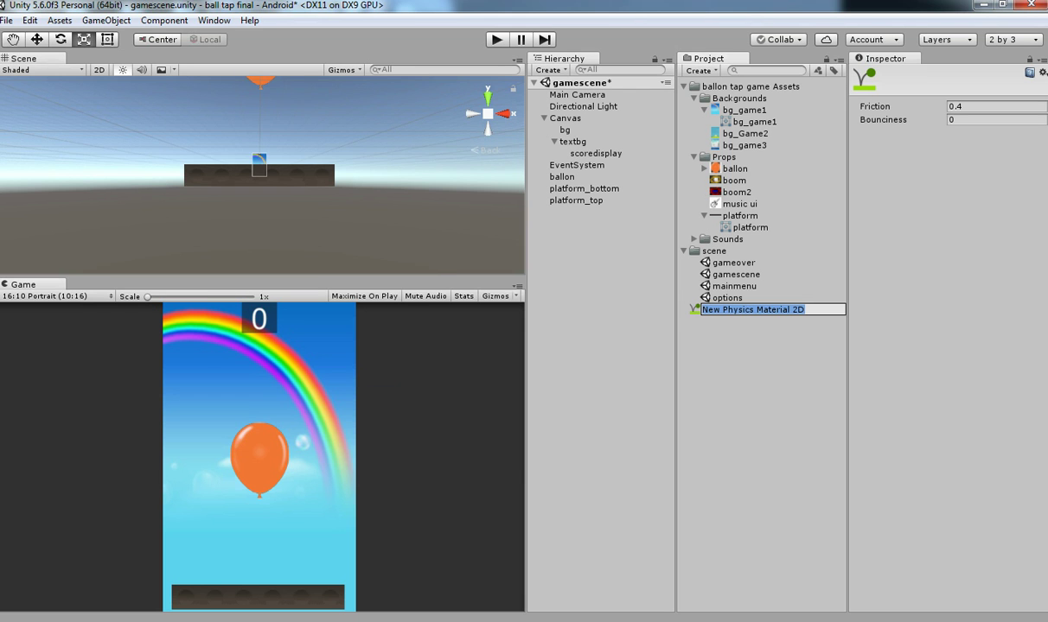
Name the new 2D physics material "physics".
type("p")
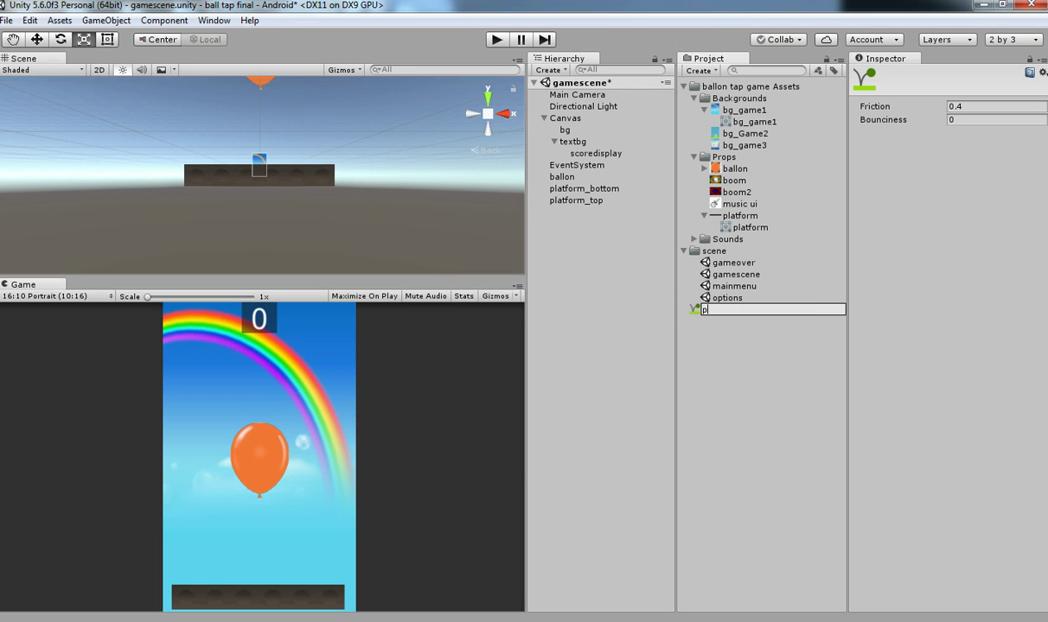
type("hysics")
key("Return")
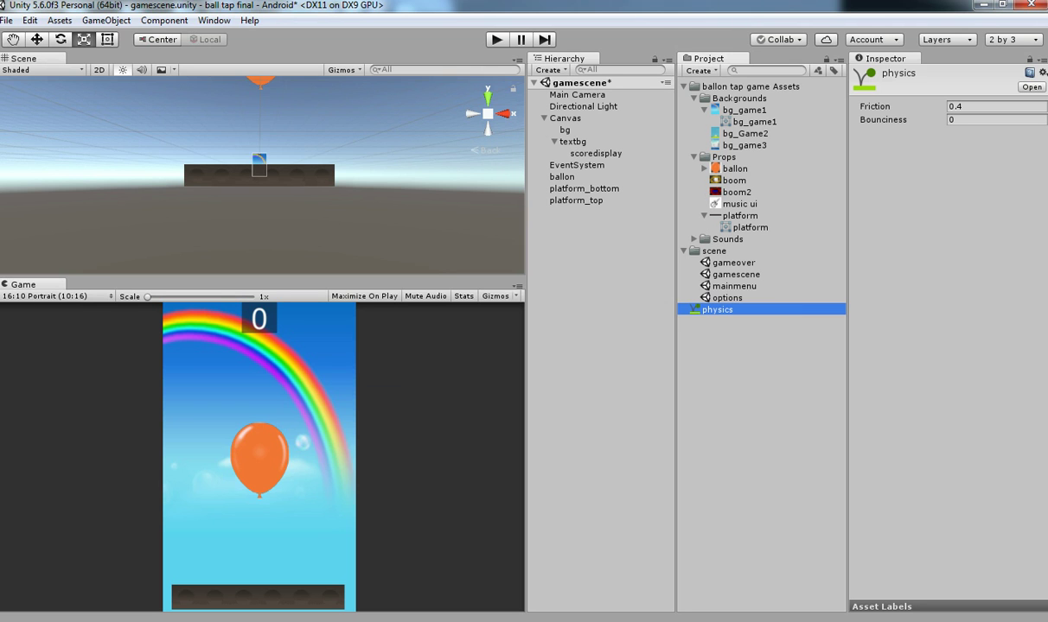
Set the physics material's bounciness to 1.12 and its friction to 0.33.
left_click(994, 120)
type("0.09")
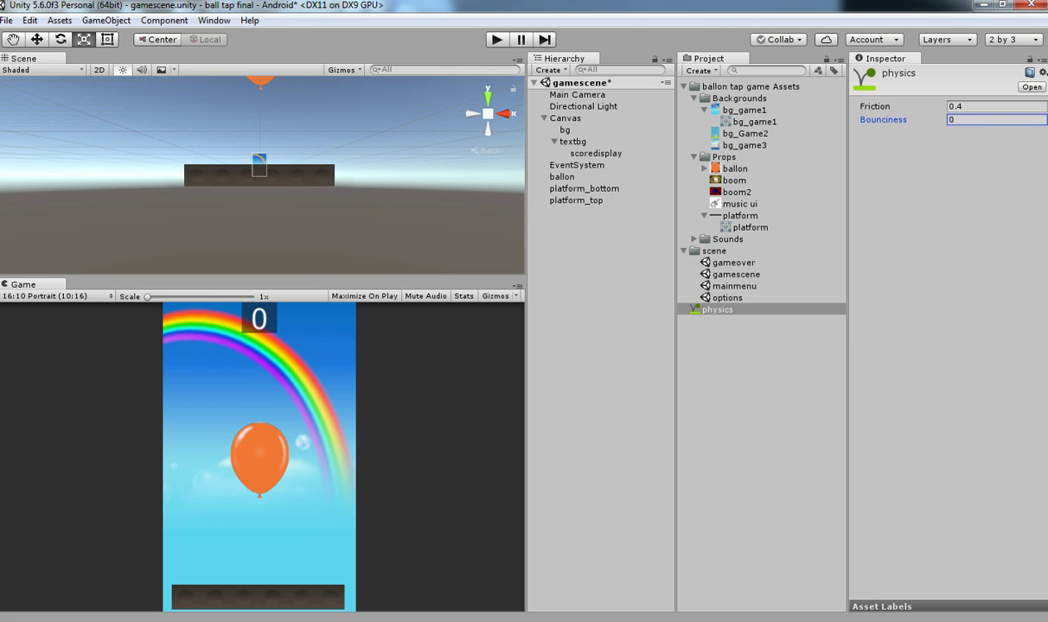
key("ctrl+a")
type("1.12")
left_click_drag(875, 106, 911, 104)
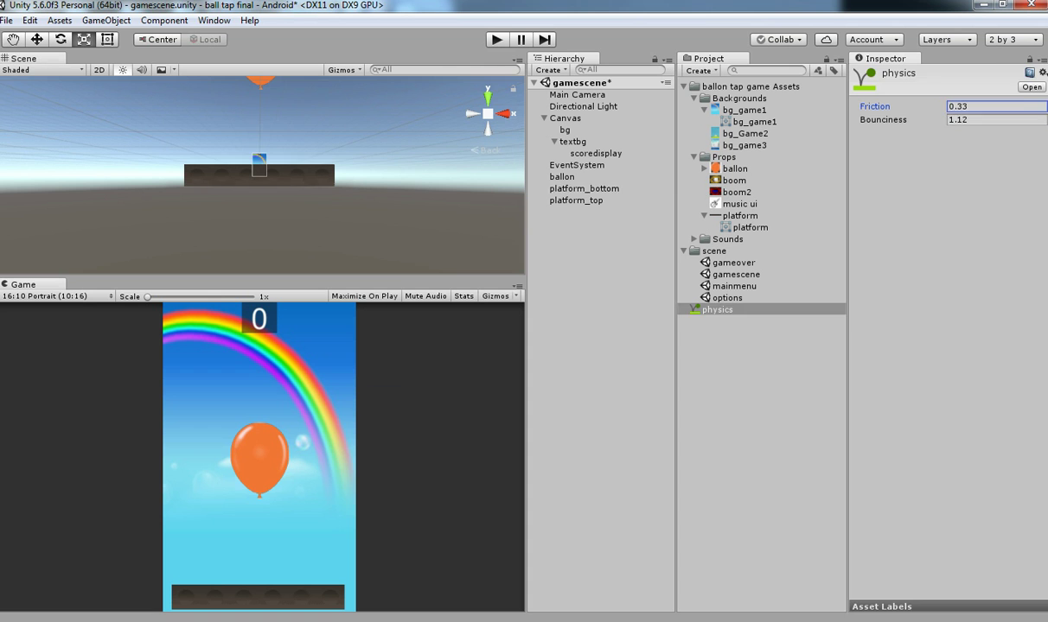
Assign the physics material to platform_bottom's Box Collider 2D and play-test the ballon bouncing on the platform.
left_click(584, 189)
left_click_drag(717, 309, 989, 374)
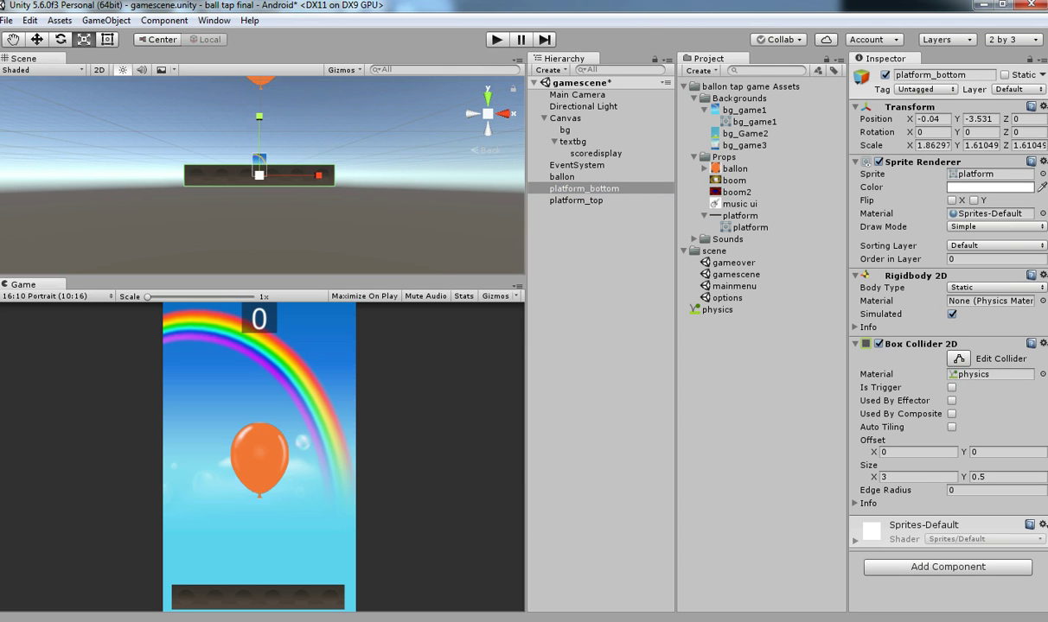
key("ctrl+p")
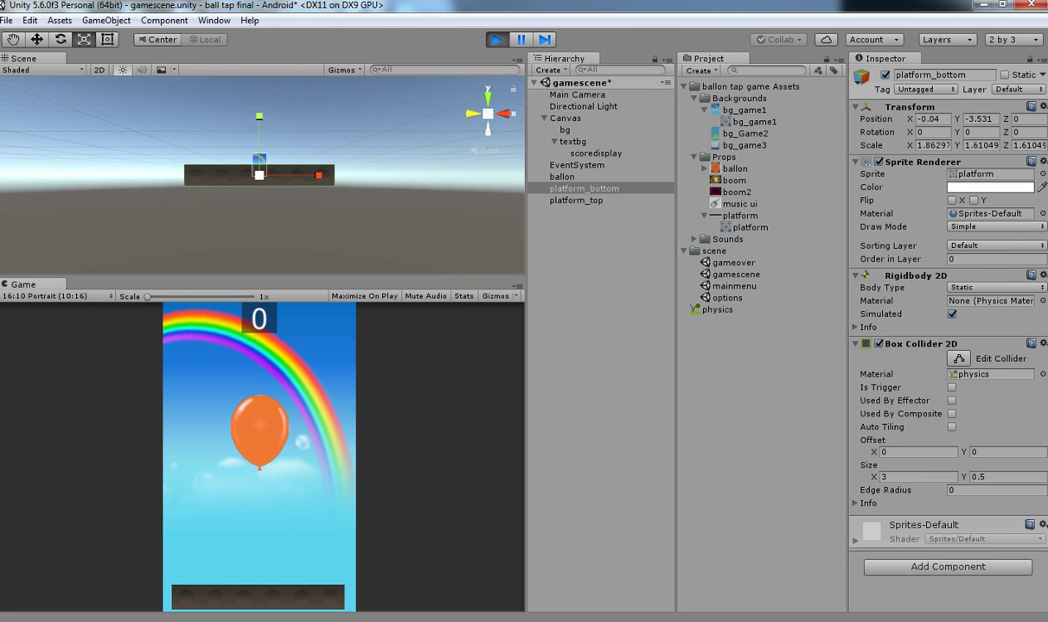
key("ctrl+p")
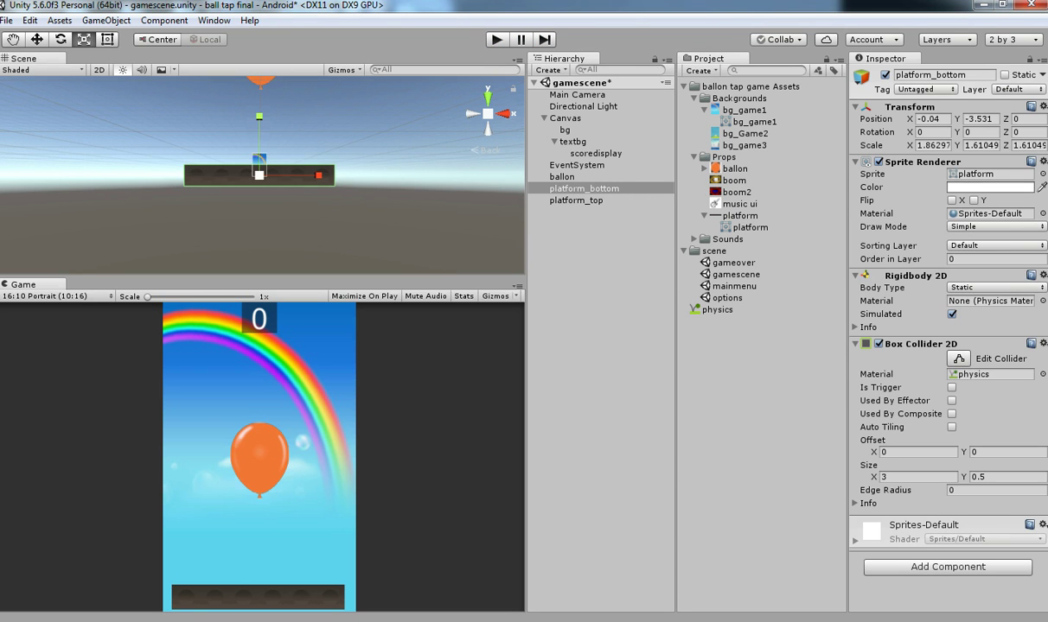
Reduce the physics material's bounciness to 0.52, play-test the bounce, and save the scene.
left_click(717, 309)
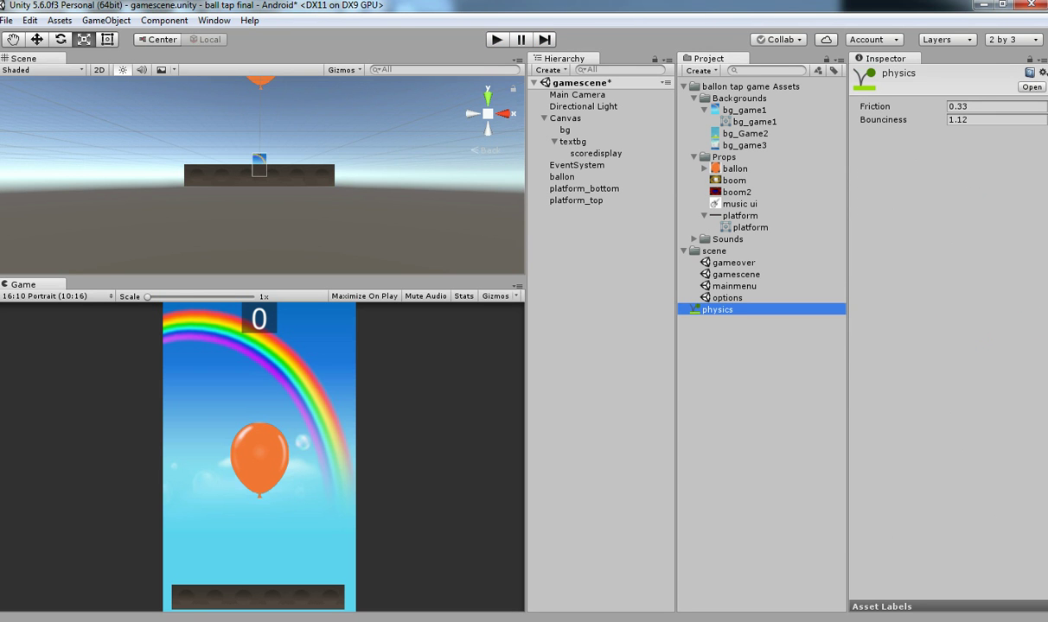
left_click_drag(890, 120, 874, 120)
key("ctrl+p")
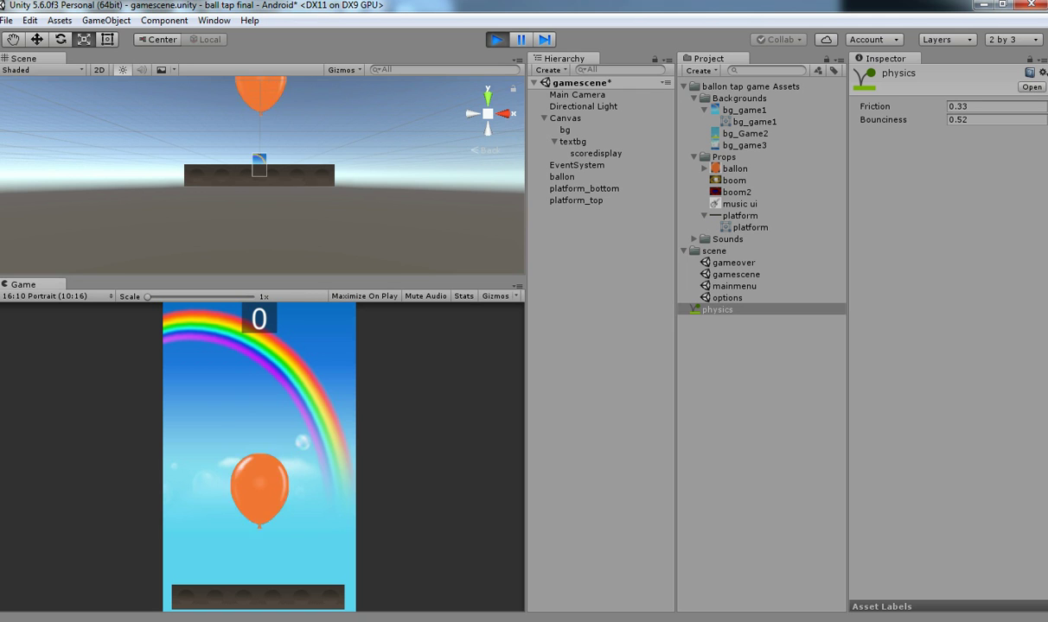
key("ctrl+p")
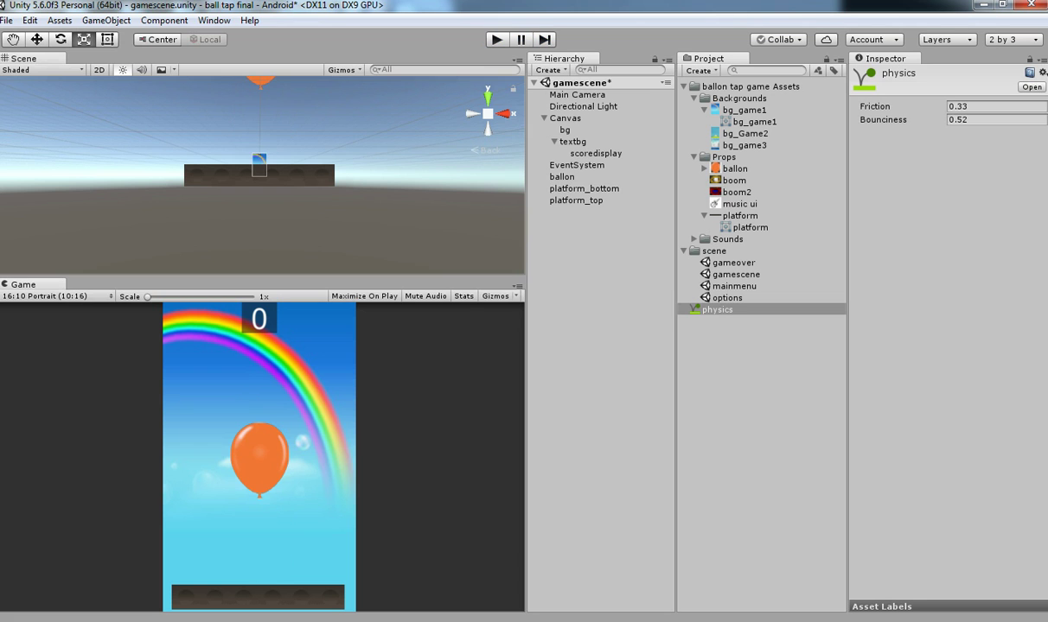
key("ctrl+s")
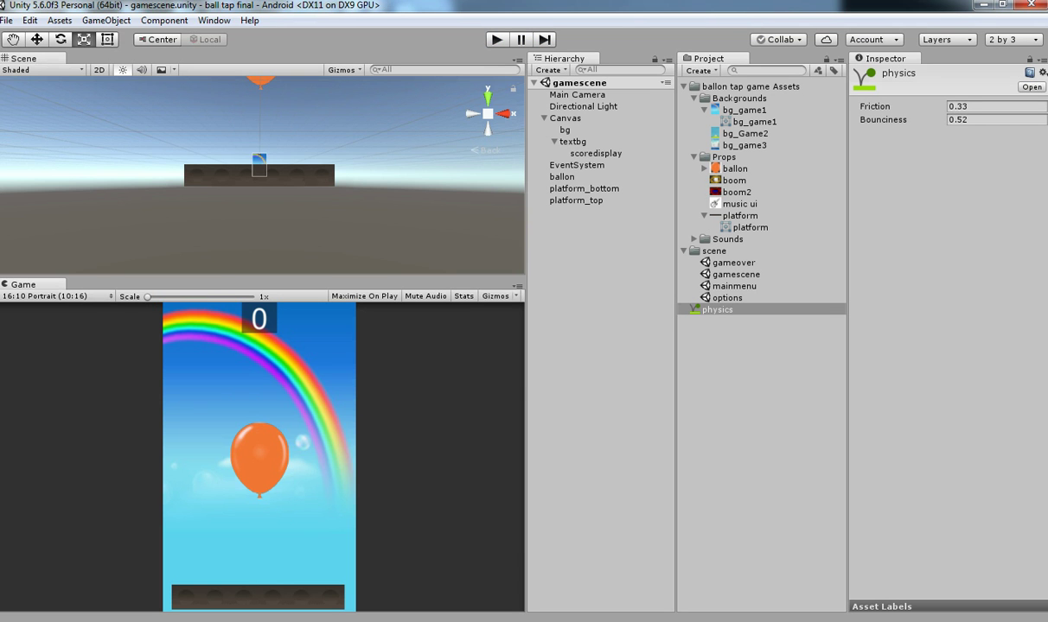
Play-test the ballon's bounce in a maximized Game view, stop it, and restore the normal layout.
left_click(517, 286)
left_click(556, 339)
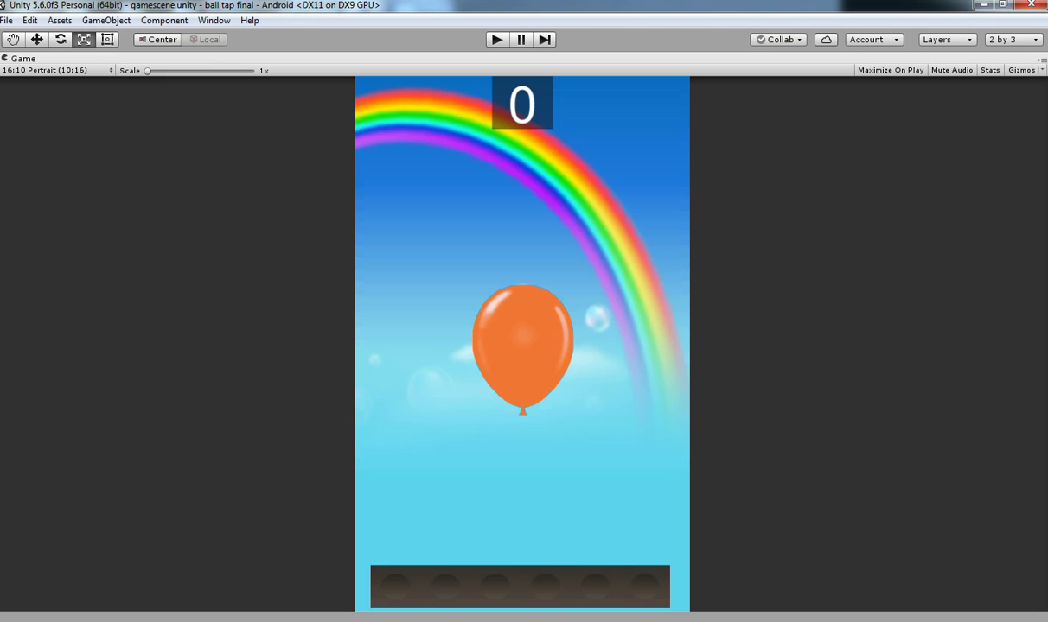
left_click(496, 39)
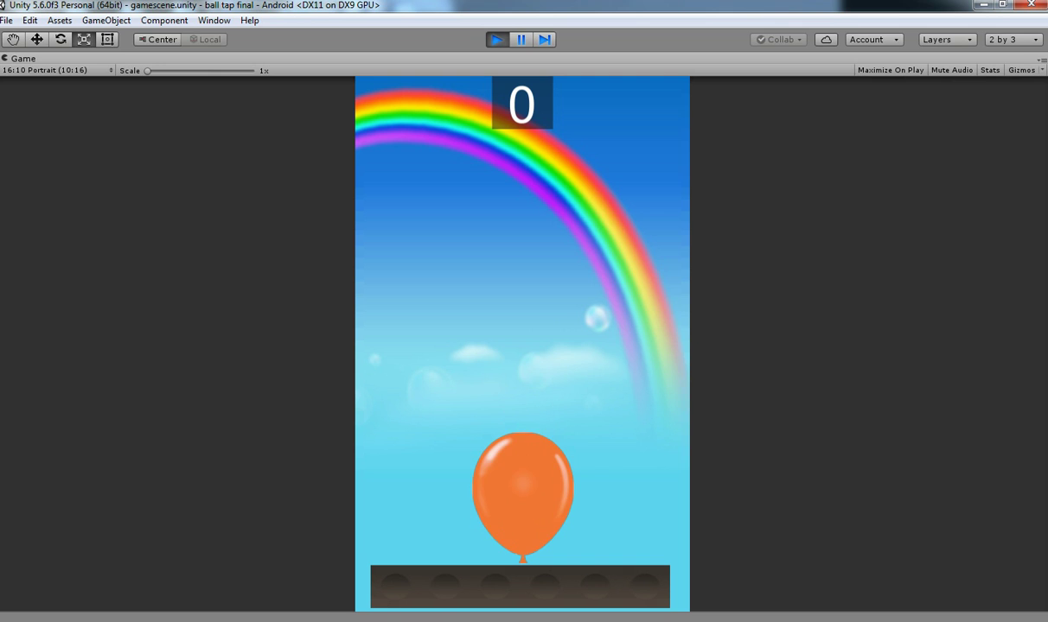
key("ctrl+p")
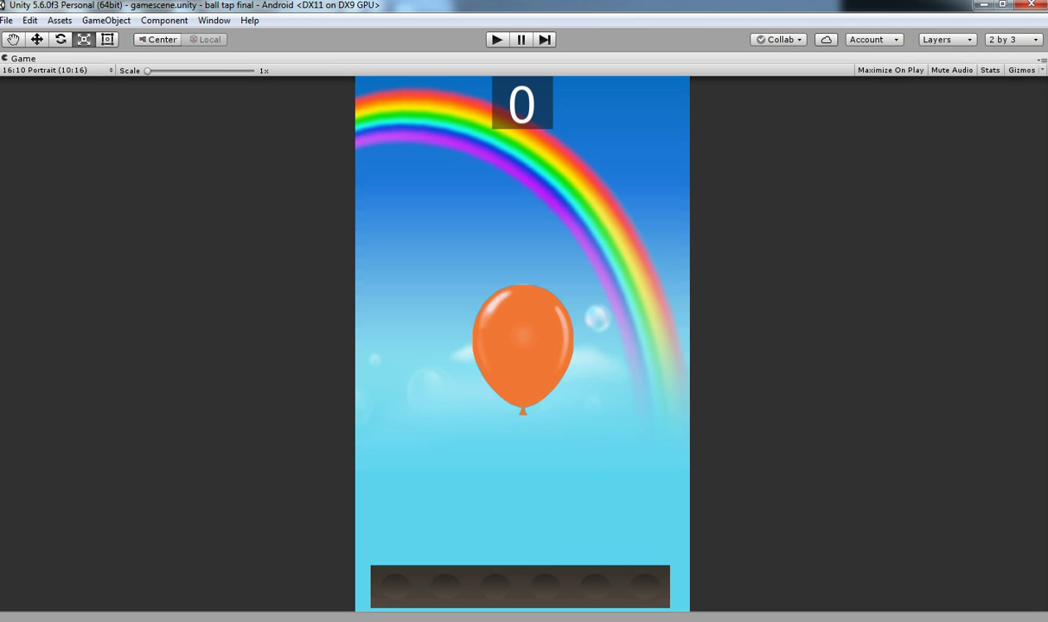
left_click(1042, 61)
left_click(909, 113)
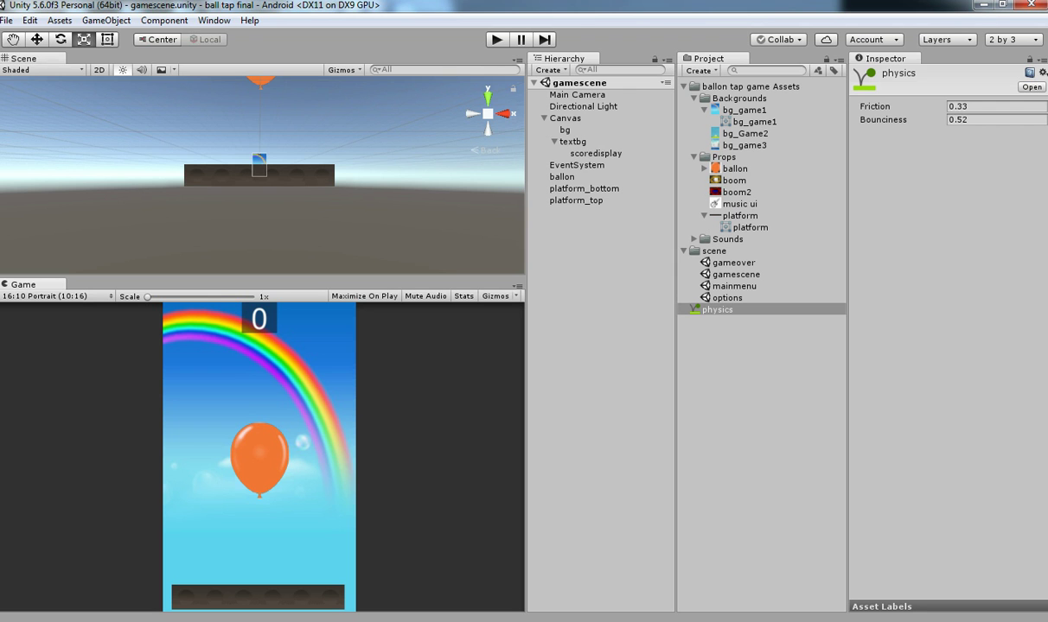
Add a Box Collider 2D component to platform_top.
left_click(572, 142)
double_click(562, 176)
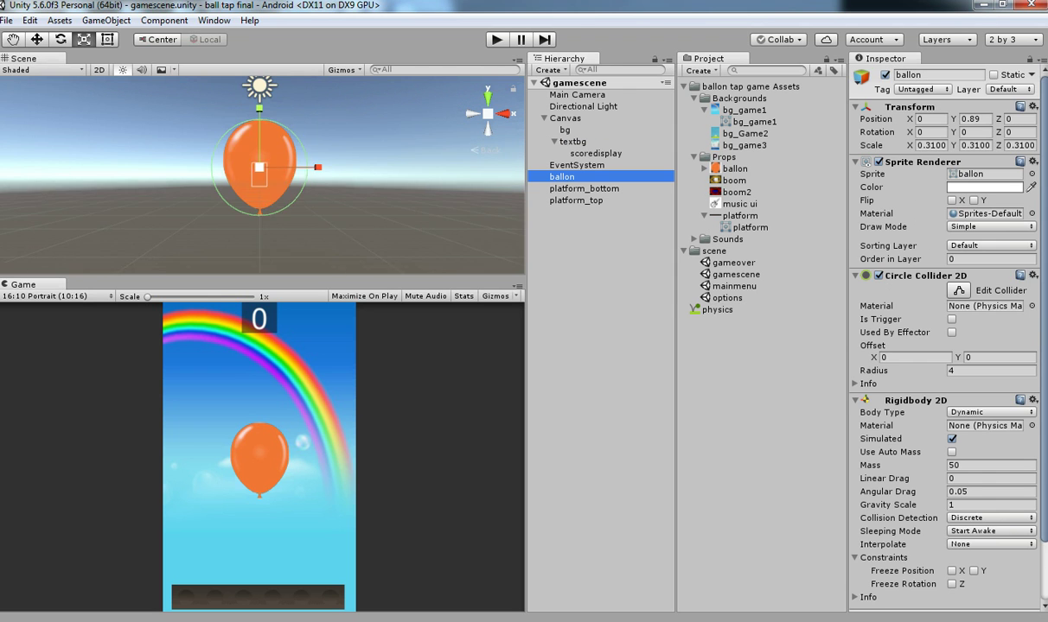
double_click(585, 188)
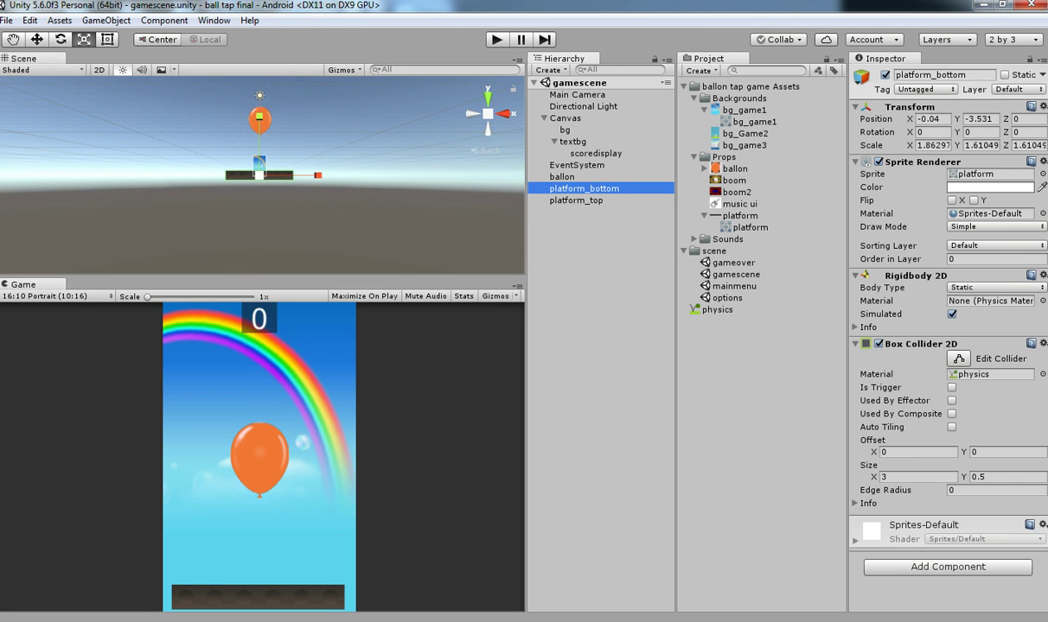
double_click(576, 201)
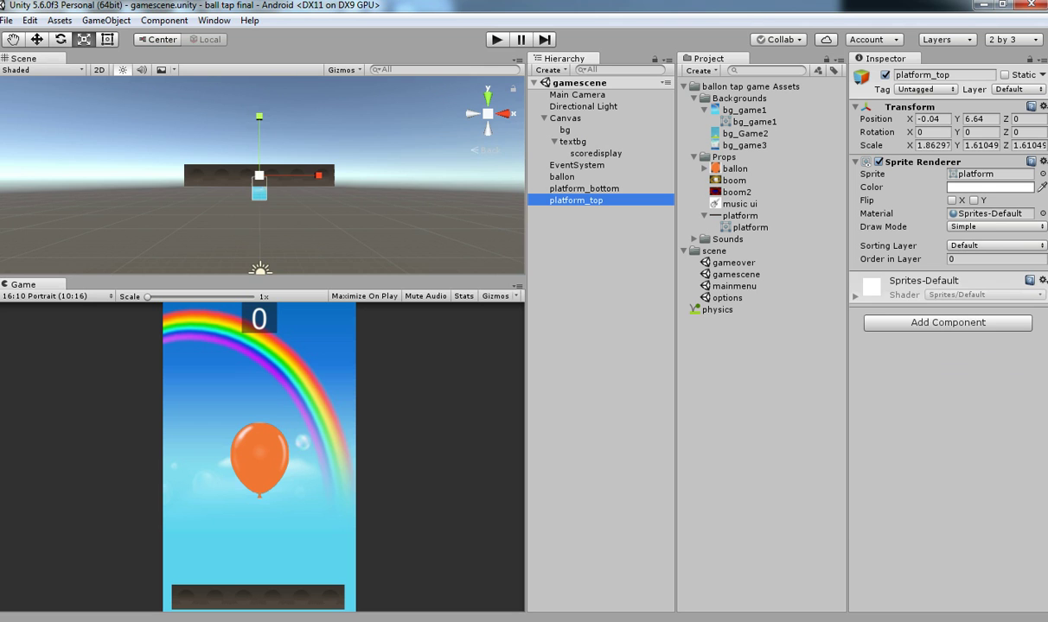
double_click(584, 188)
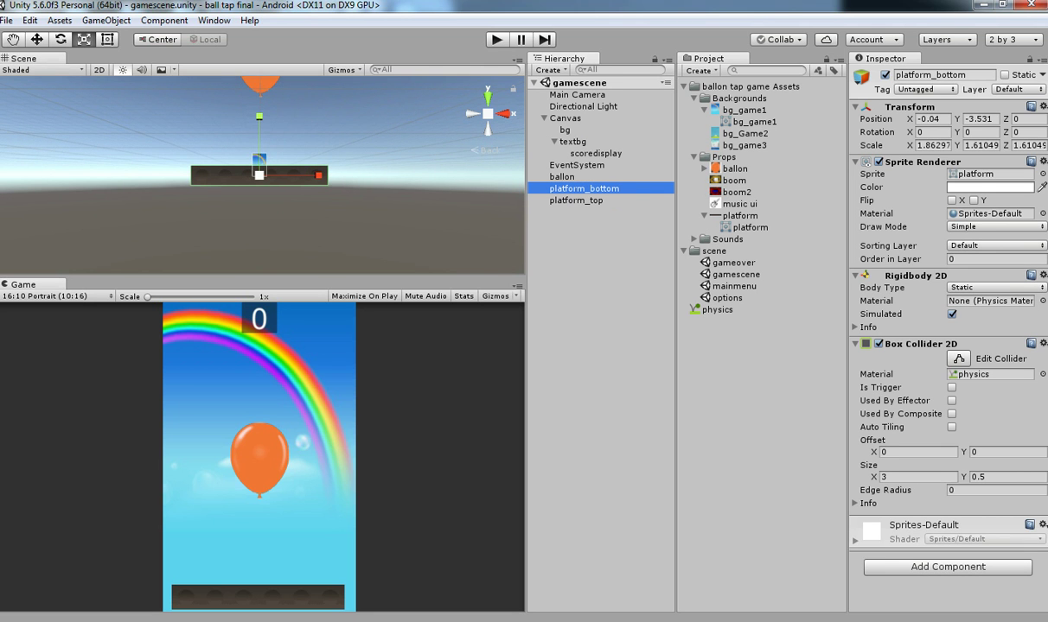
double_click(575, 200)
left_click(947, 322)
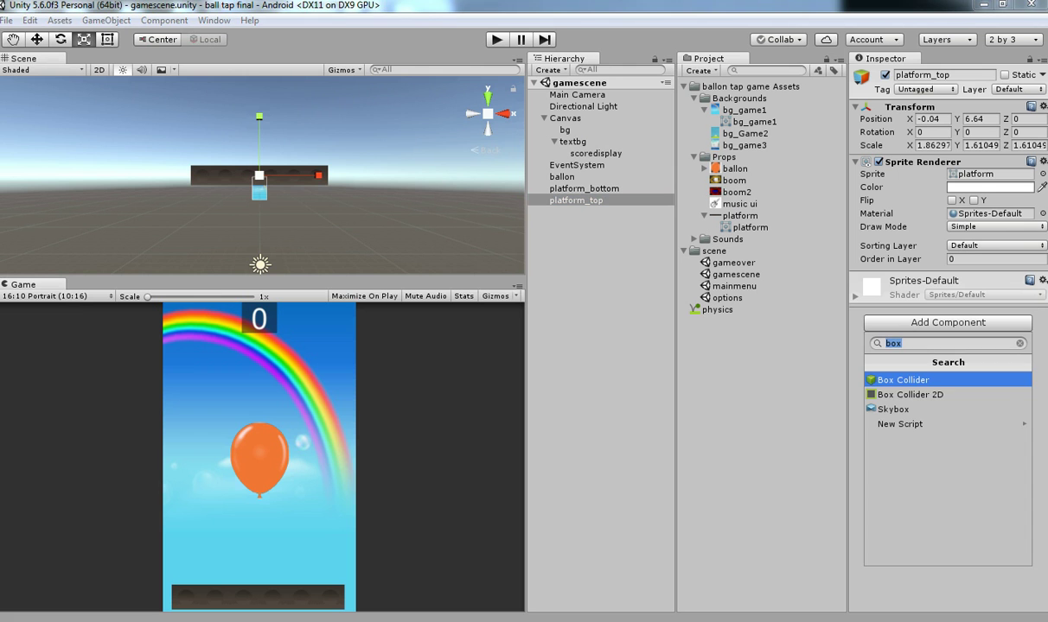
key("Down")
key("Return")
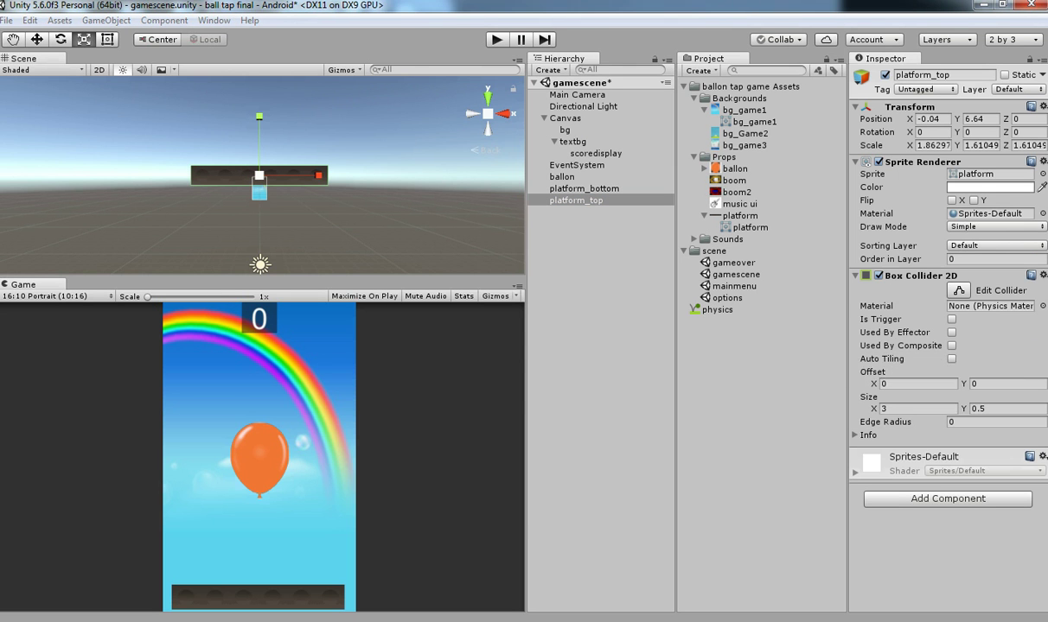
Add a Rigidbody 2D component to platform_top and set its body type to Static.
key("ctrl+shift+a")
key("Down")
key("Down")
key("Down")
key("Up")
key("Up")
key("Up")
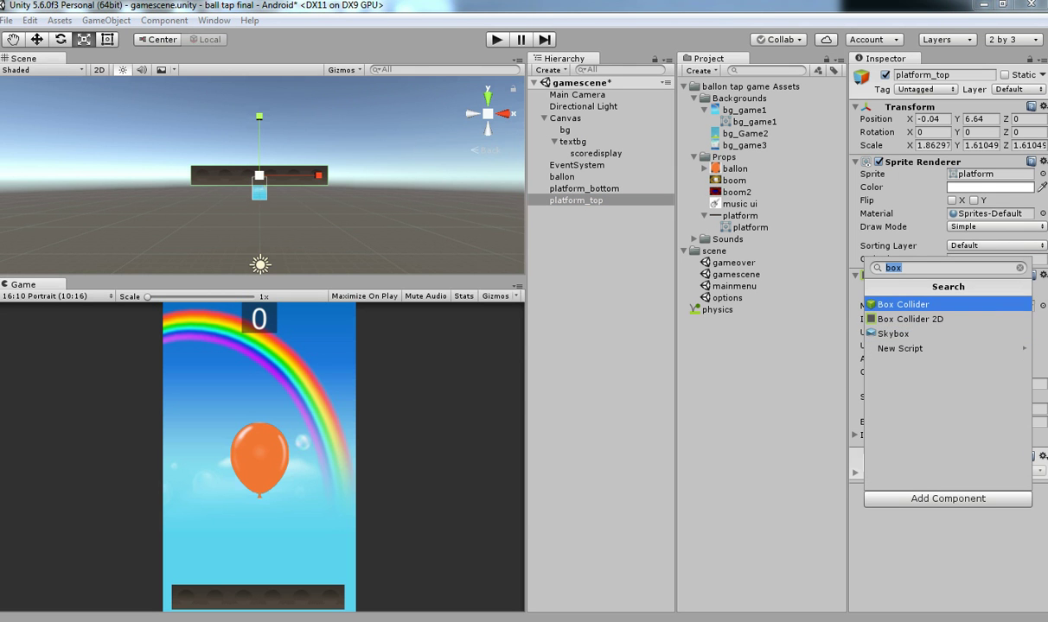
type("rig")
key("Down")
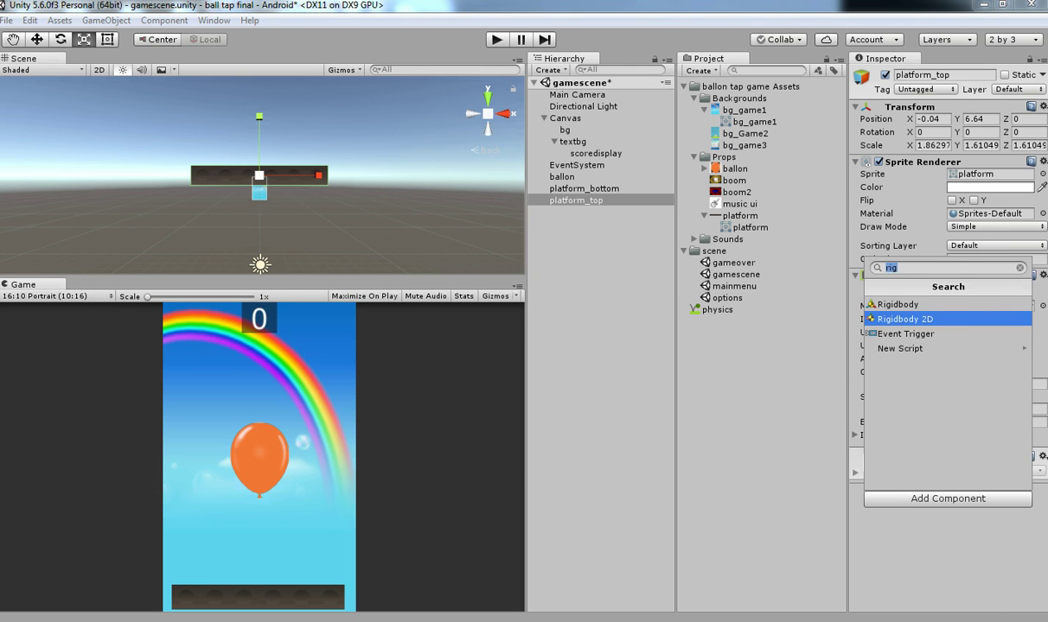
key("Return")
scroll(946, 380, "down", 2)
left_click(991, 376)
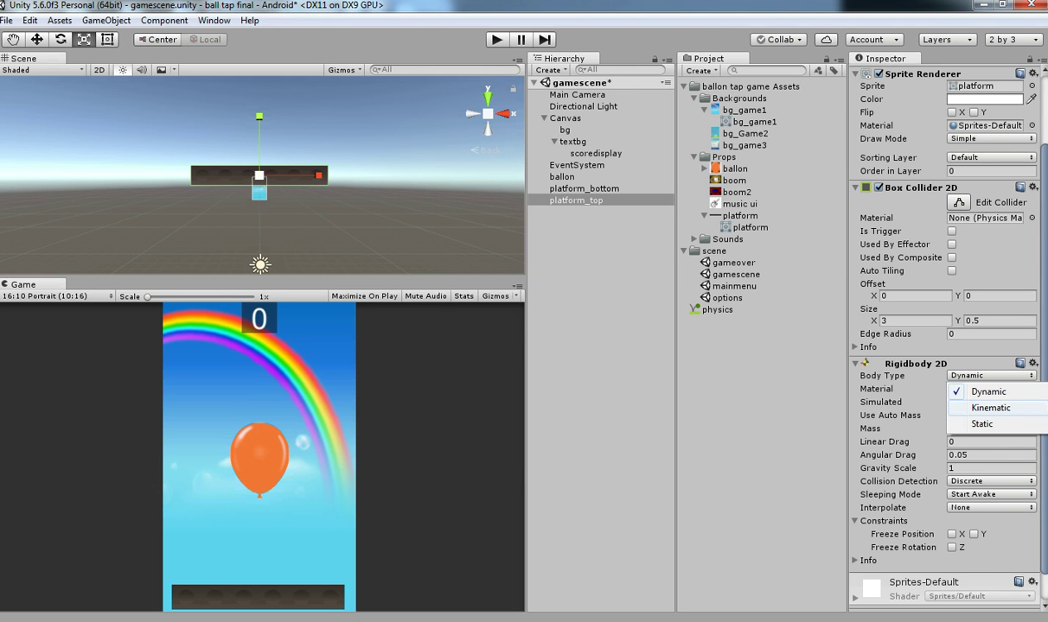
left_click(982, 423)
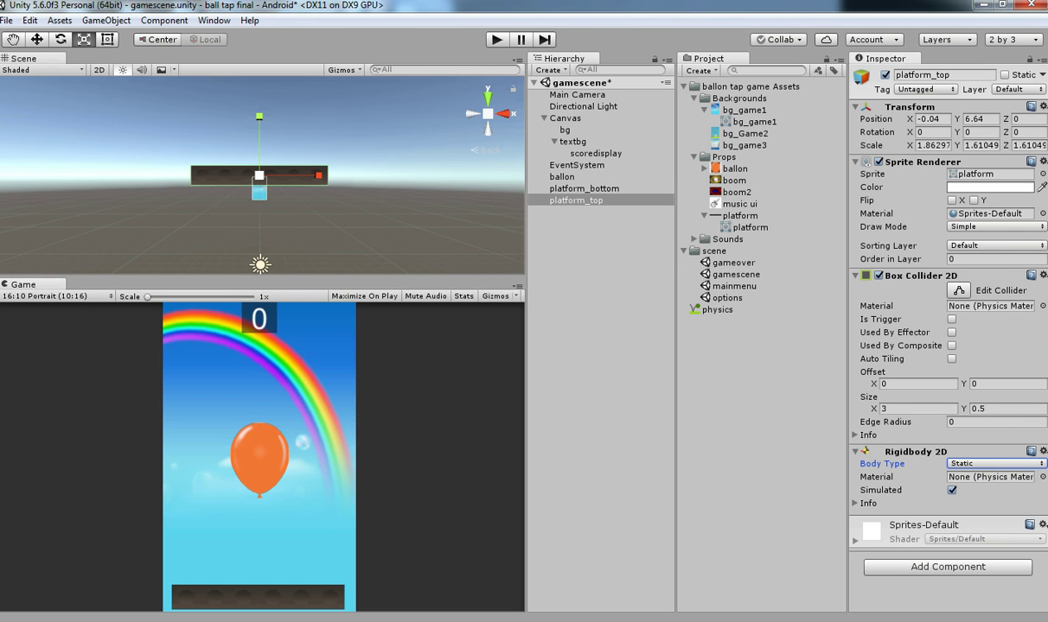
Check the components of platform_top and platform_bottom, and save the scene and project.
scroll(262, 175, "up", 4)
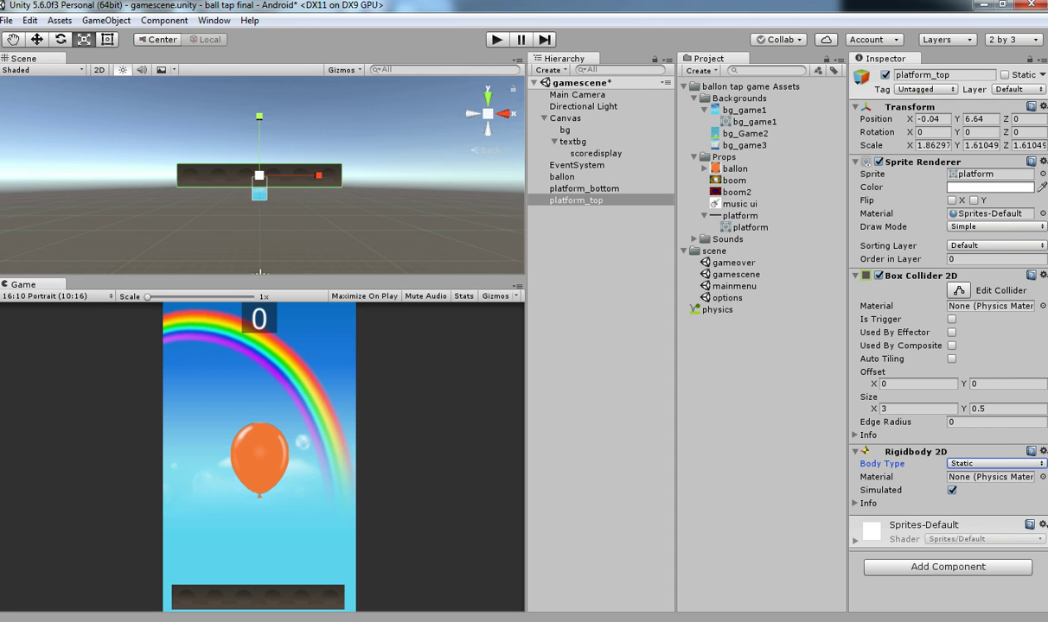
double_click(577, 200)
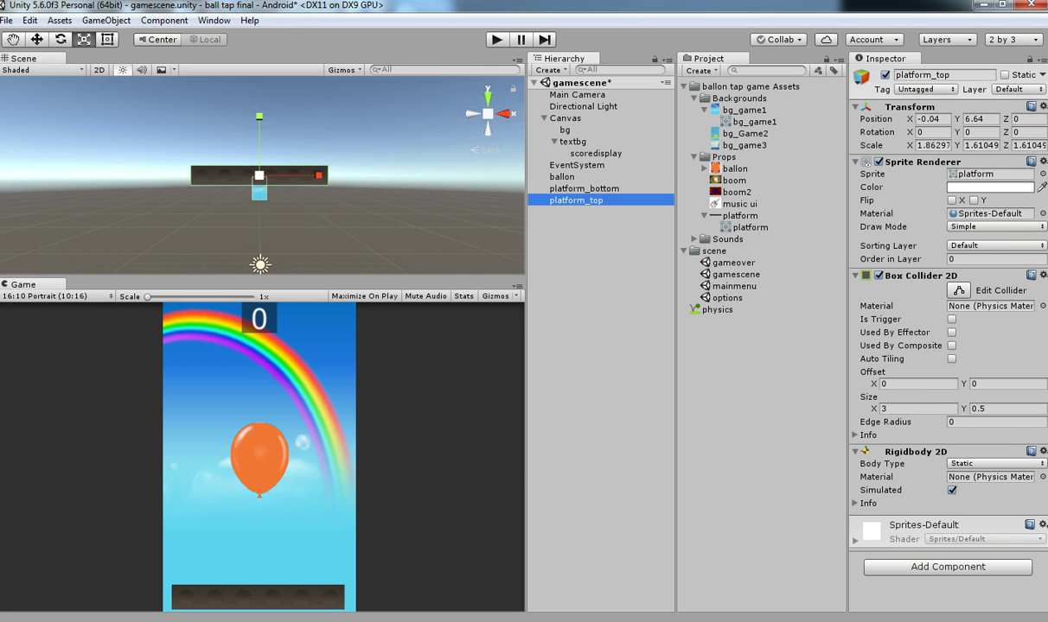
double_click(584, 188)
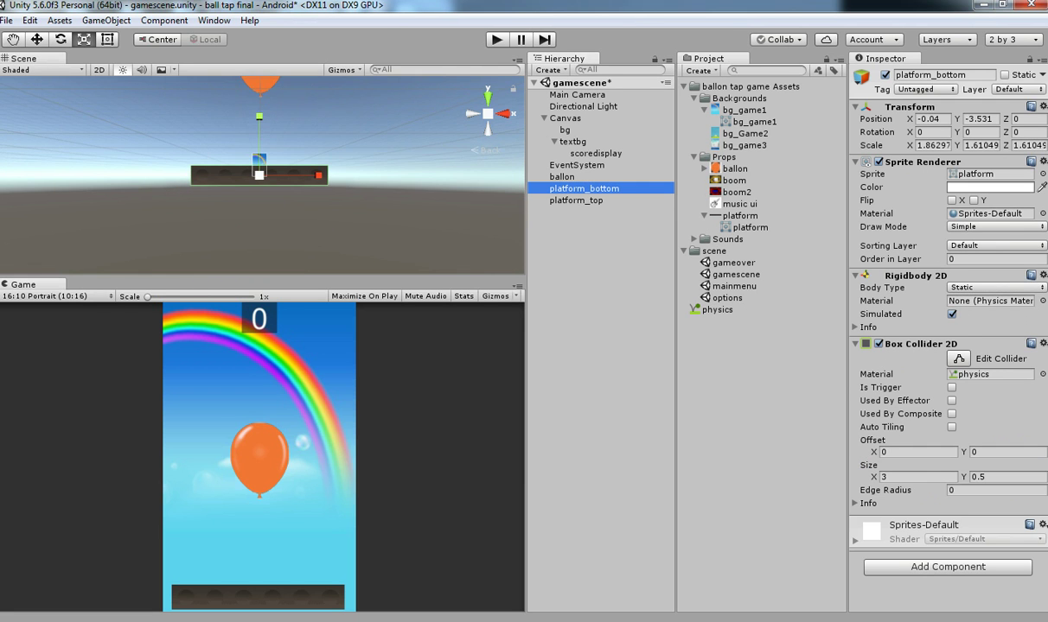
left_click(598, 276)
double_click(576, 200)
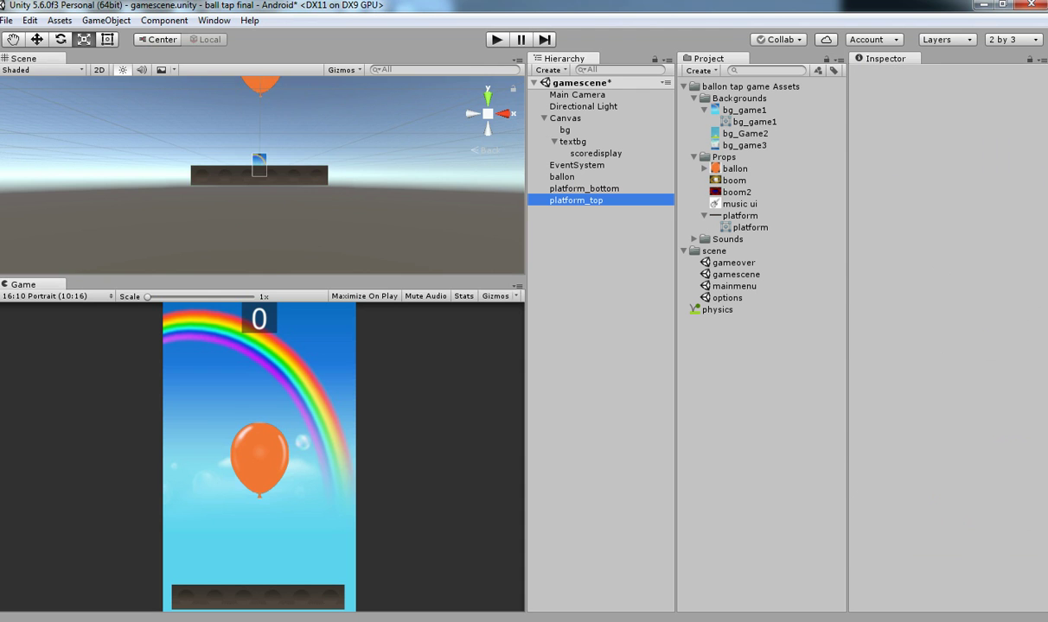
key("ctrl+s")
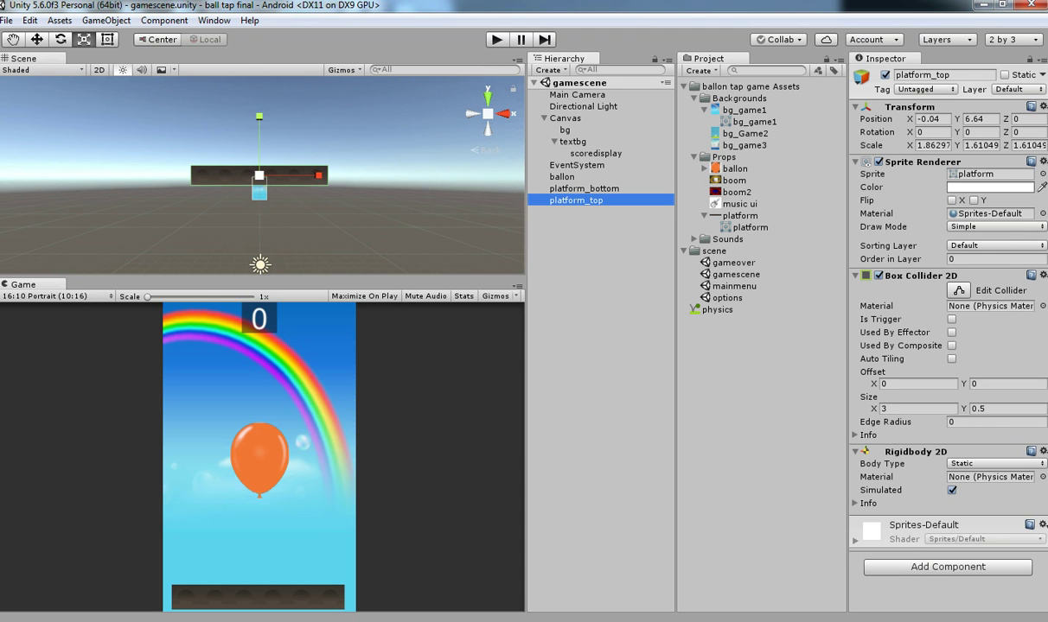
left_click(6, 20)
left_click(43, 75)
left_click(7, 20)
left_click(43, 145)
Switch to the Unity window with the ballon tap project, play-test its game scene, and stop it.
left_click(261, 621)
left_click(169, 560)
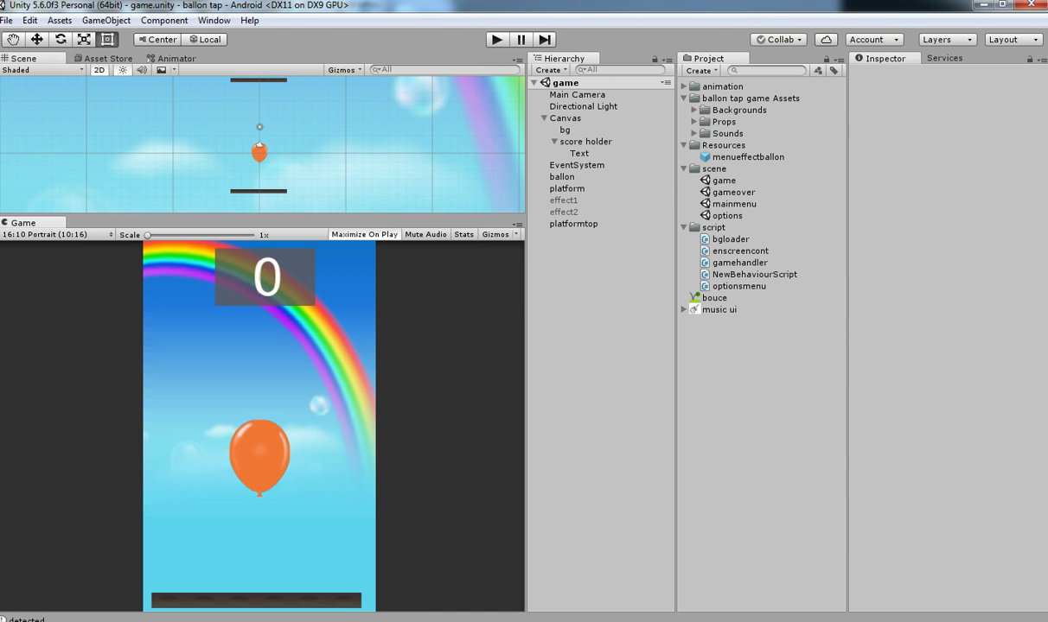
key("ctrl+p")
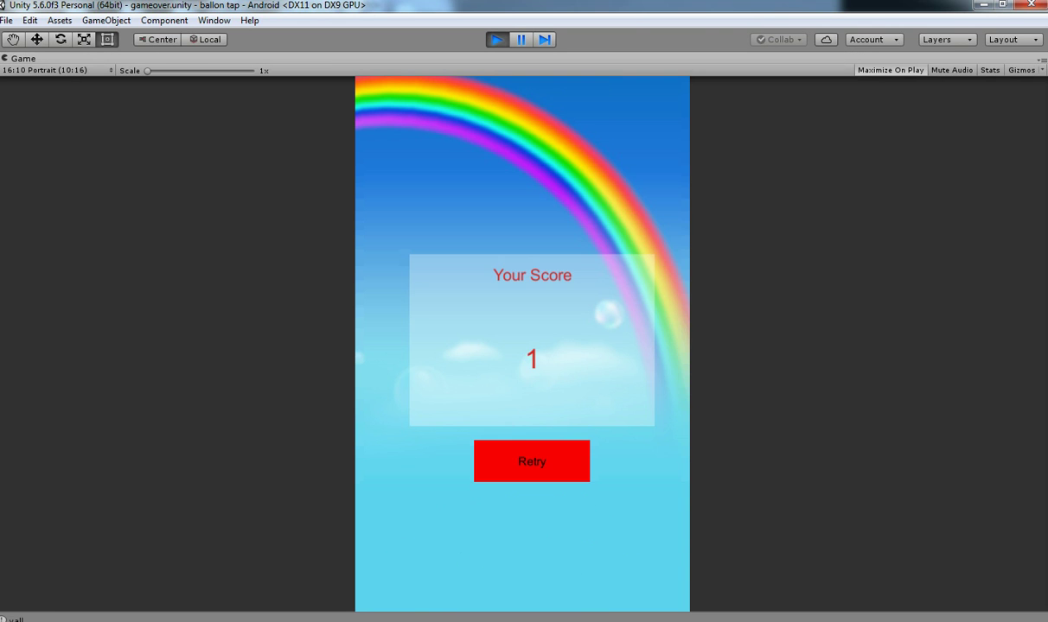
key("ctrl+p")
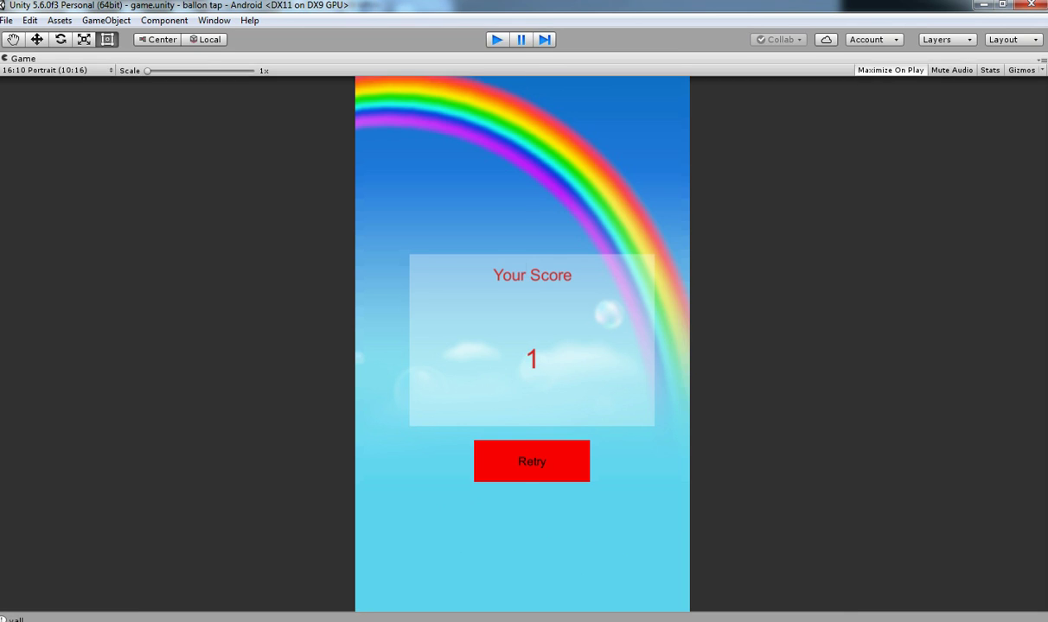